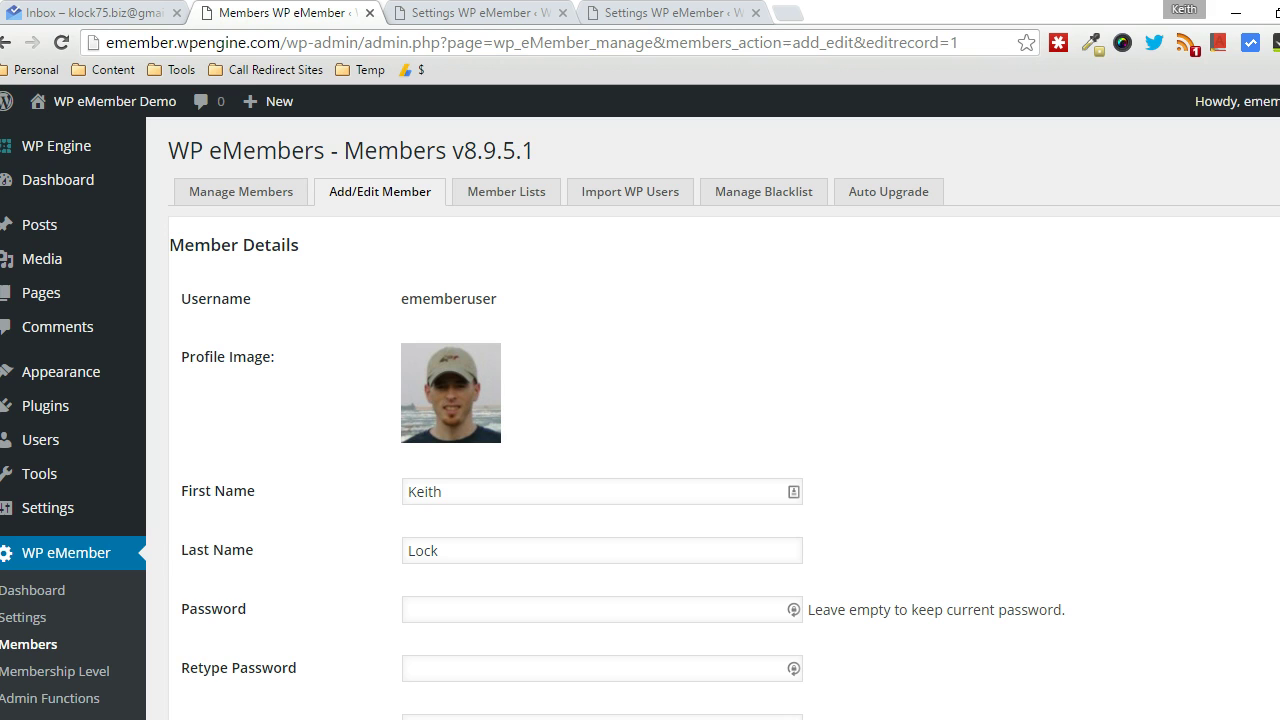
# Go to the eMember general settings page and find the member registration approval option.
pyautogui.scroll(-1, 243, 449)
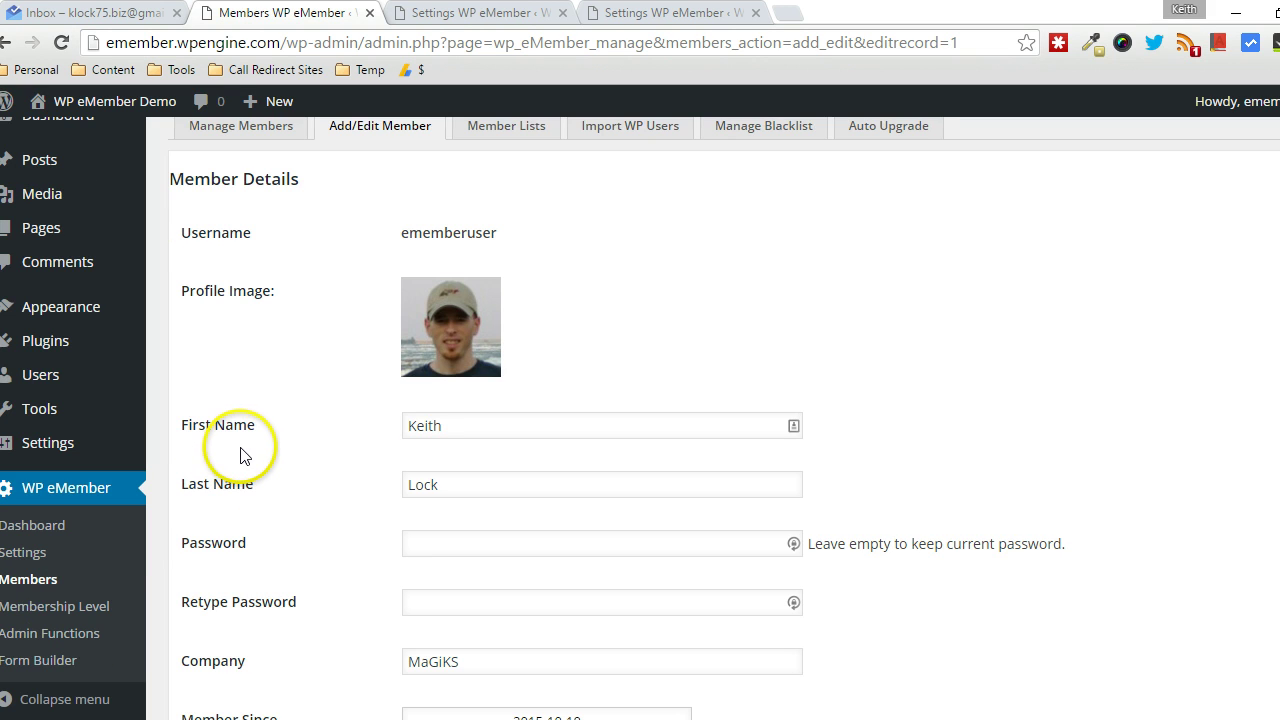
pyautogui.scroll(-2, 241, 456)
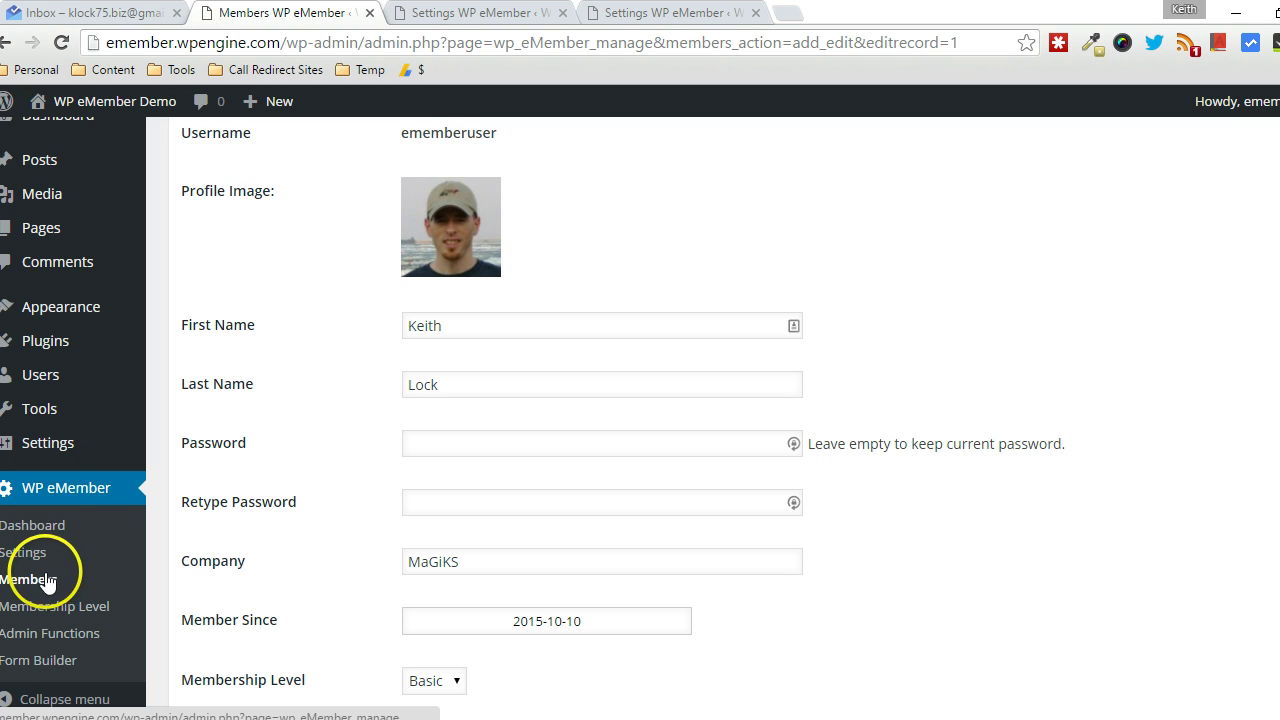
pyautogui.scroll(3, 317, 483)
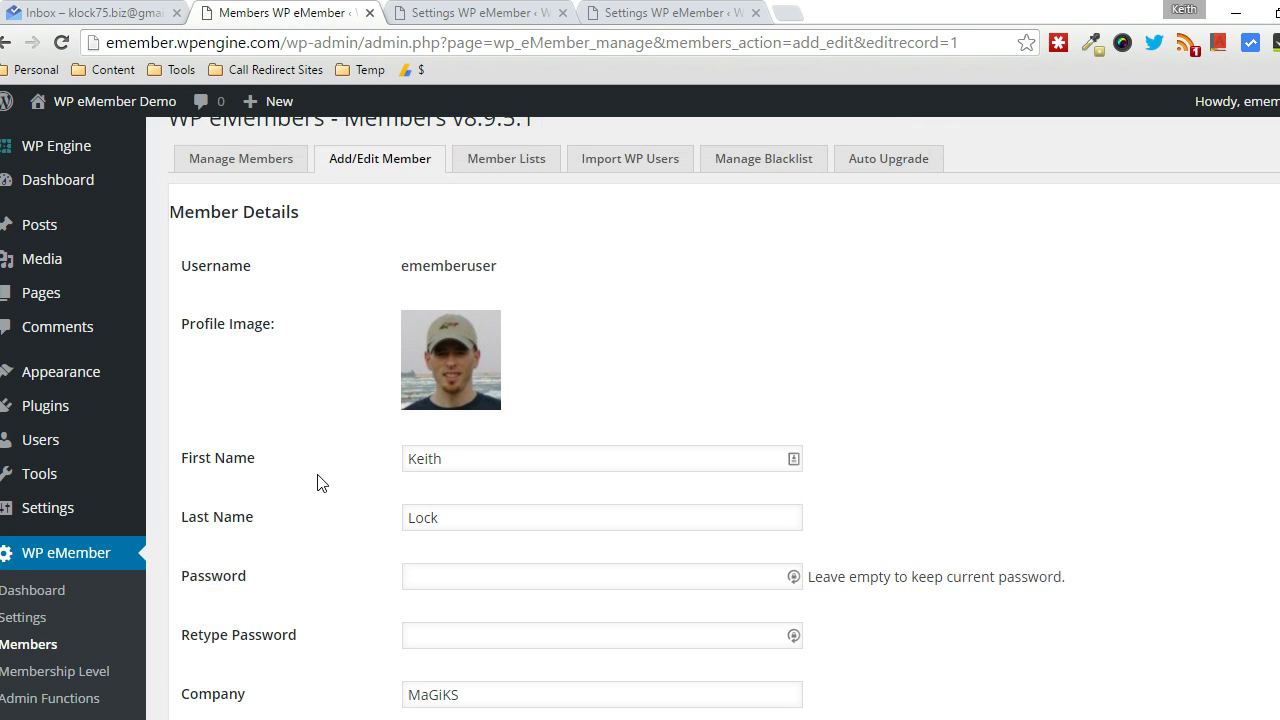
pyautogui.scroll(-4, 317, 483)
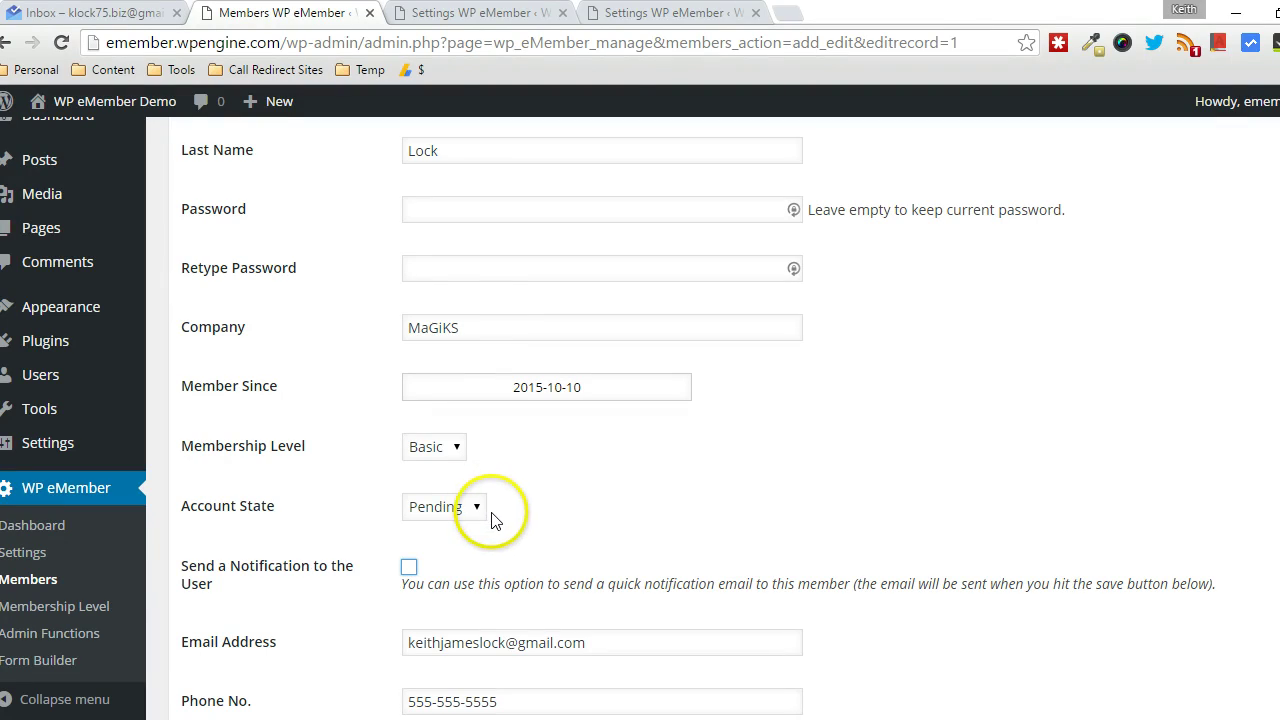
pyautogui.click(475, 13)
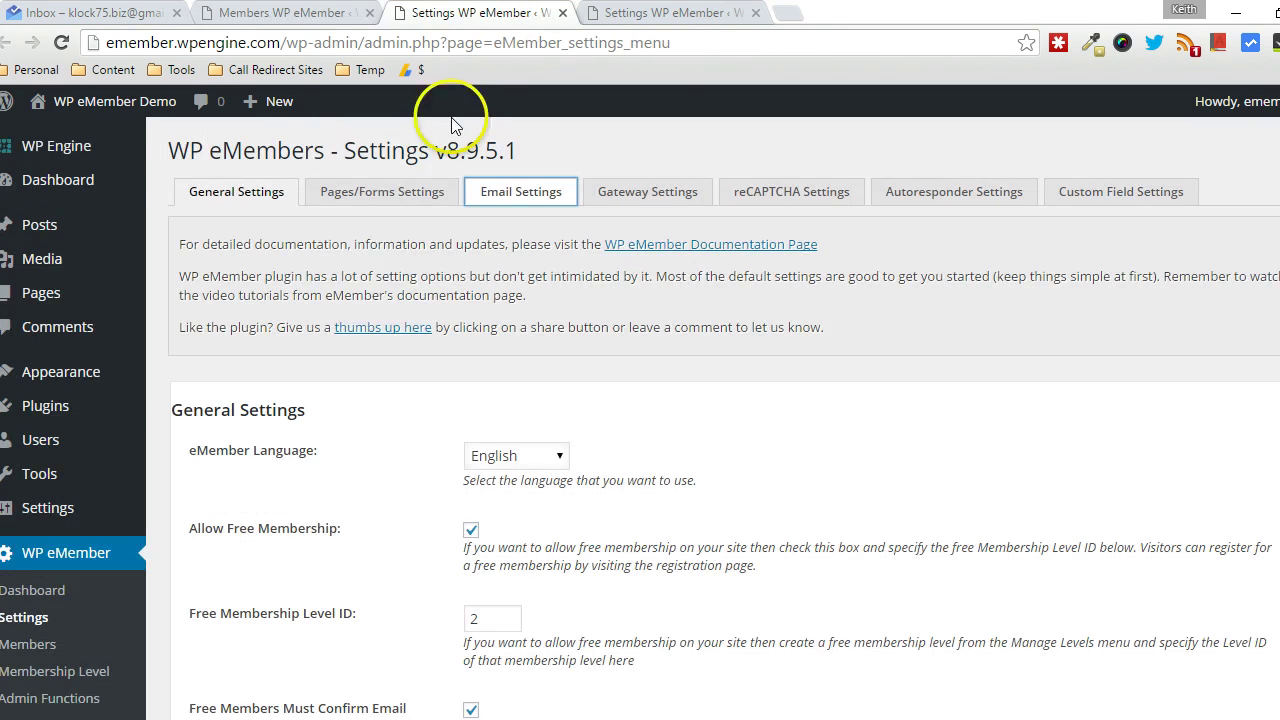
pyautogui.scroll(-2, 390, 240)
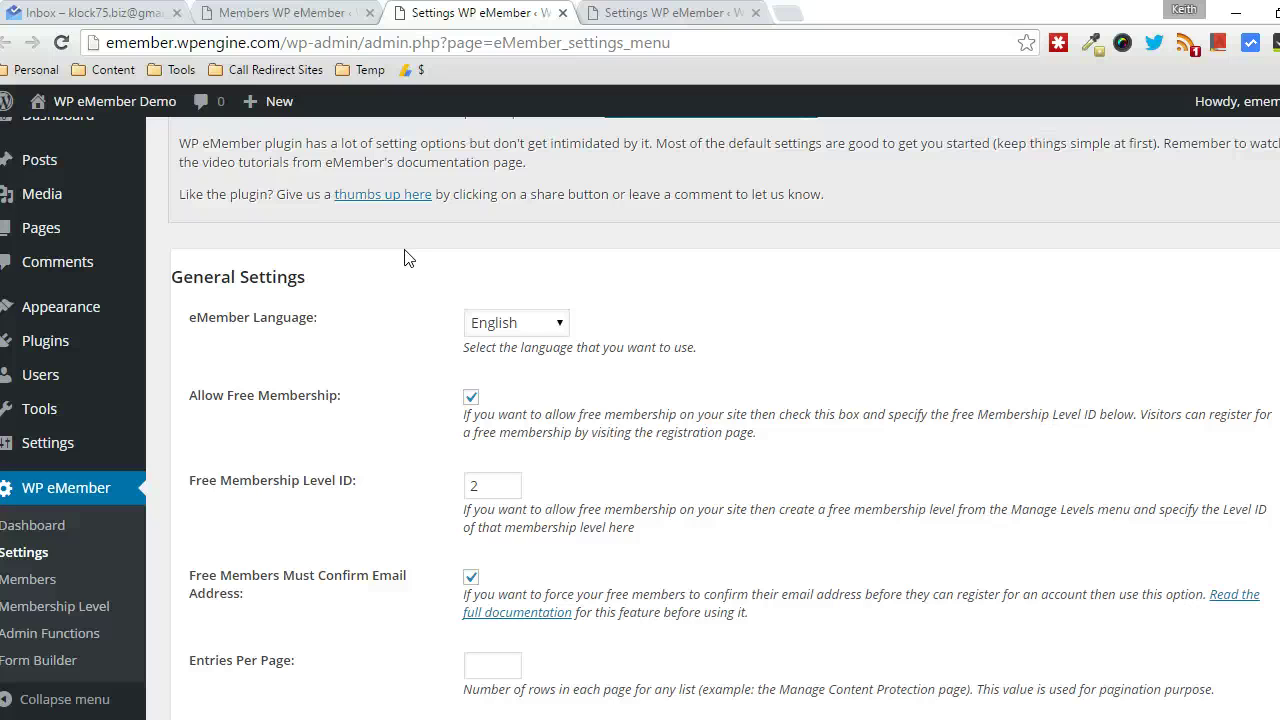
pyautogui.scroll(-1, 395, 345)
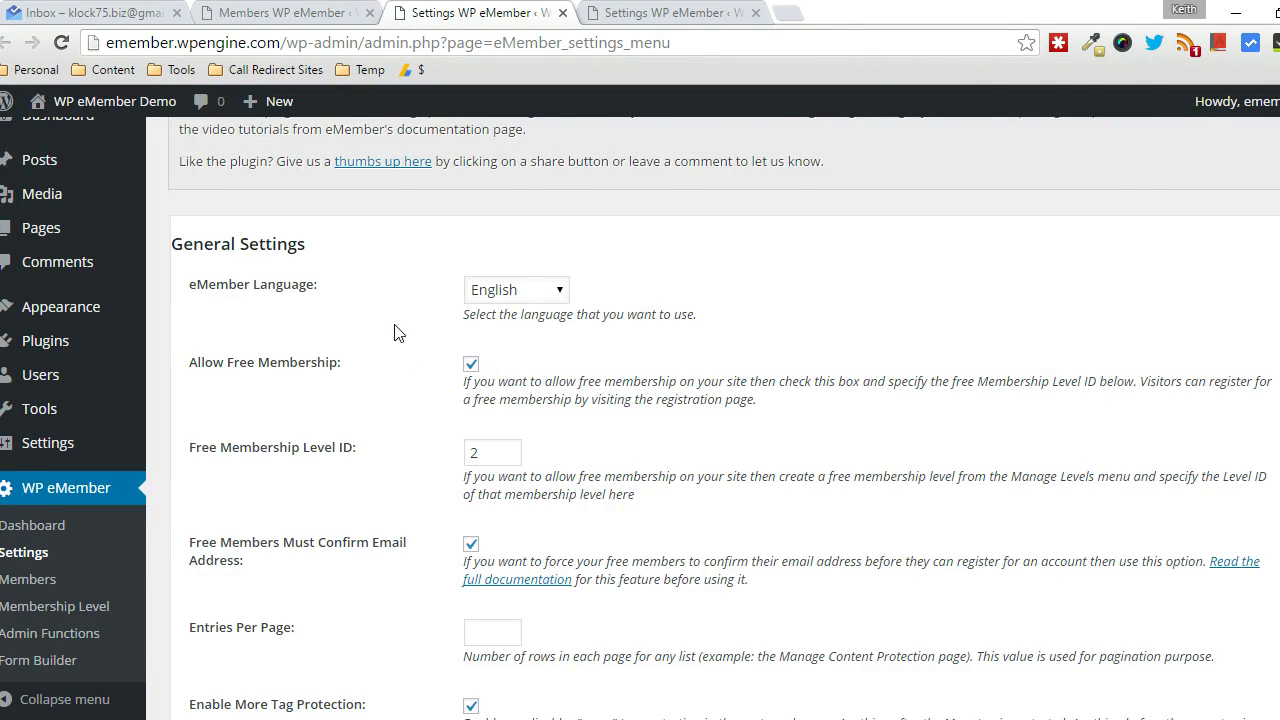
pyautogui.scroll(4, 395, 333)
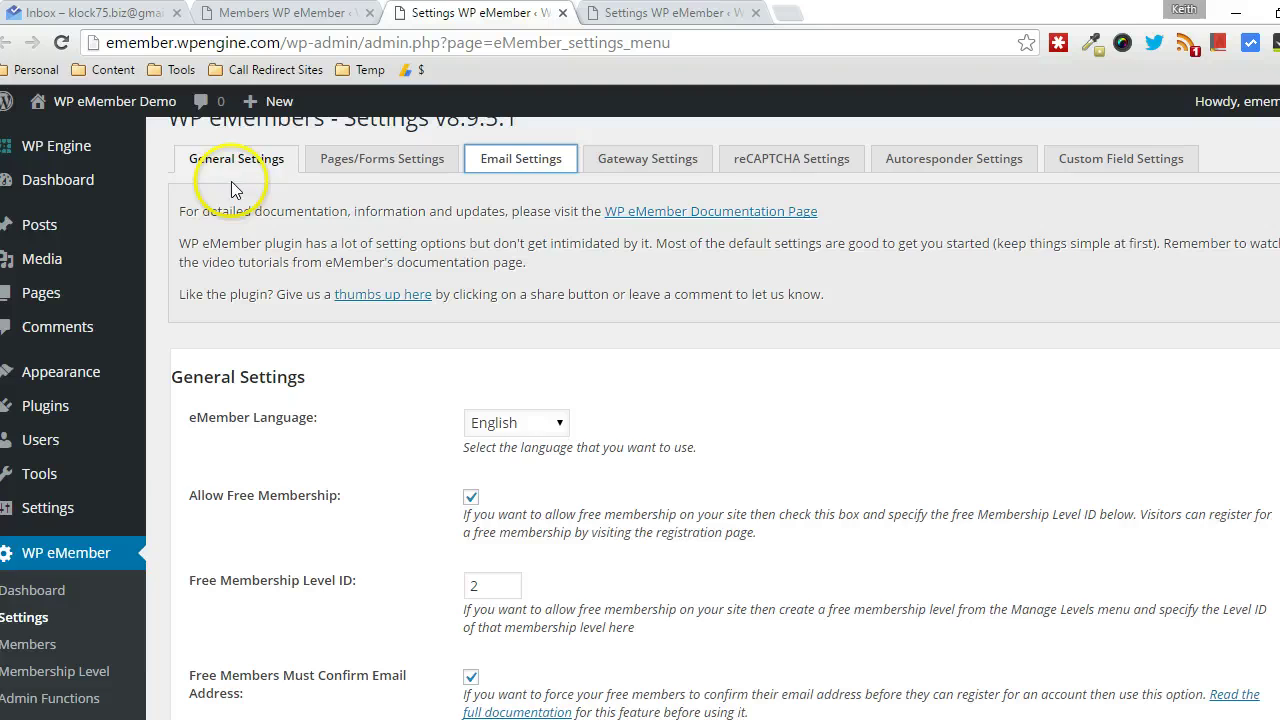
pyautogui.scroll(-2, 286, 414)
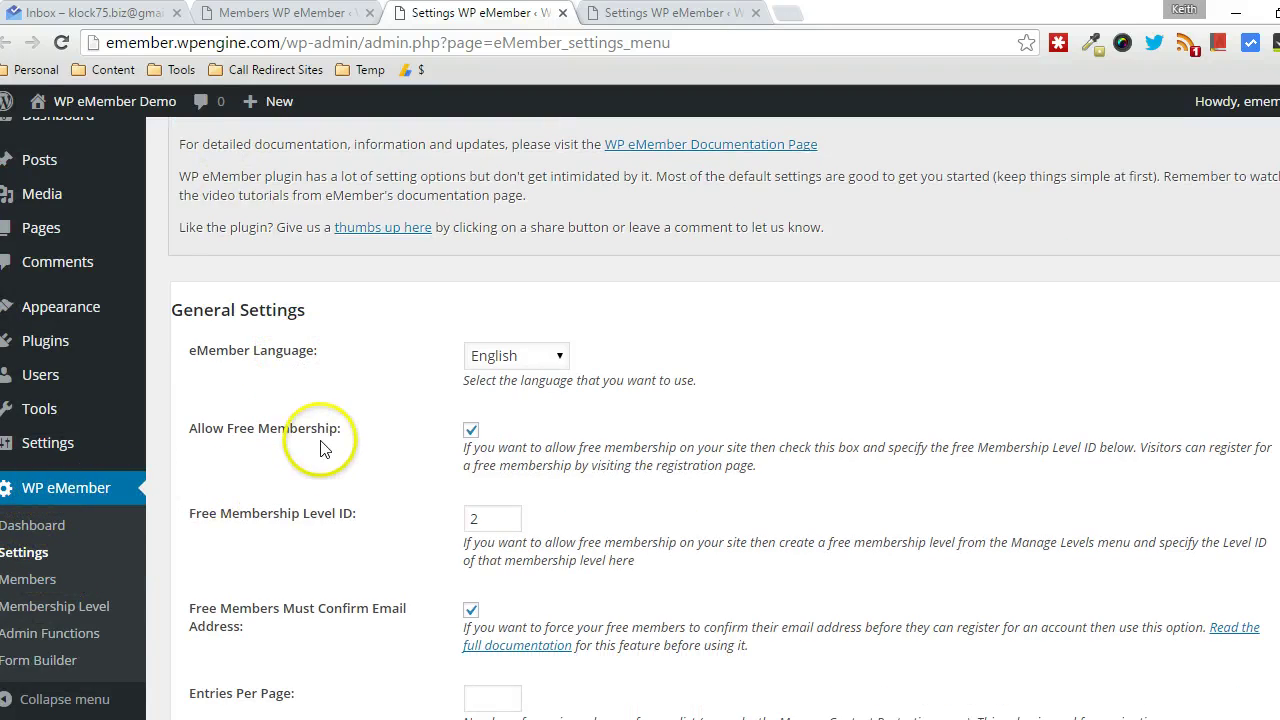
pyautogui.scroll(-10, 320, 448)
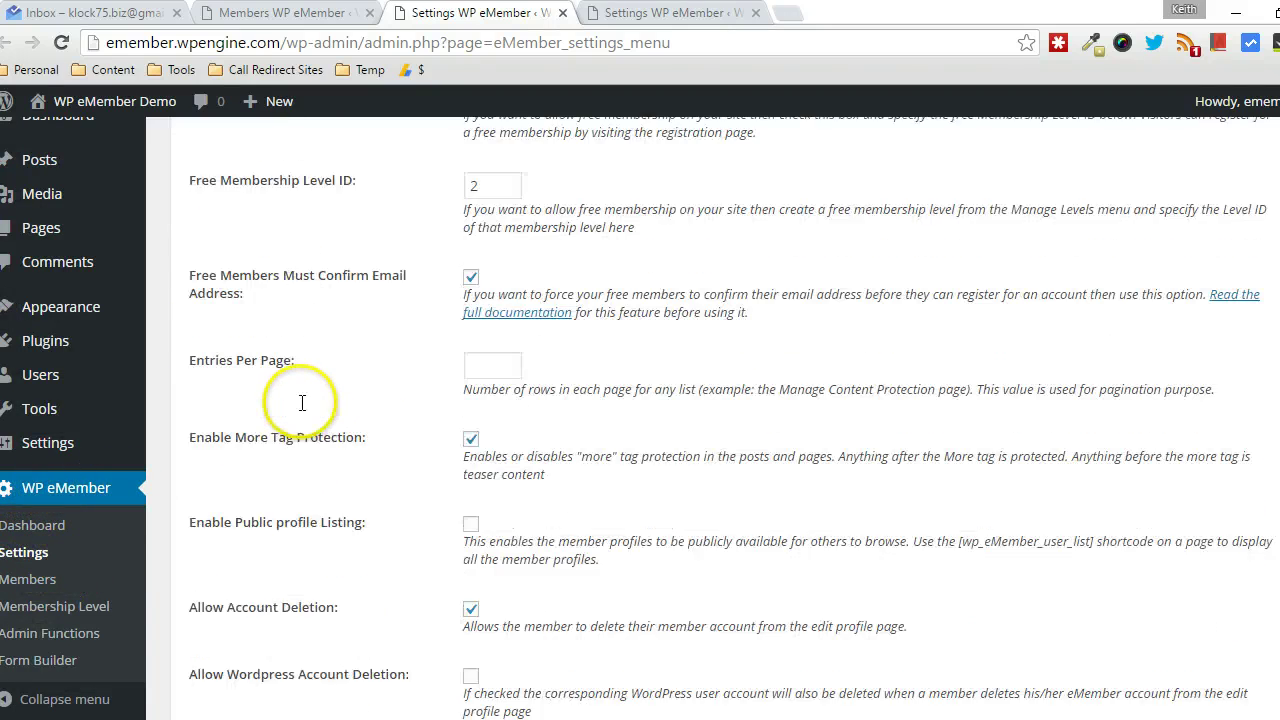
pyautogui.scroll(-15, 302, 402)
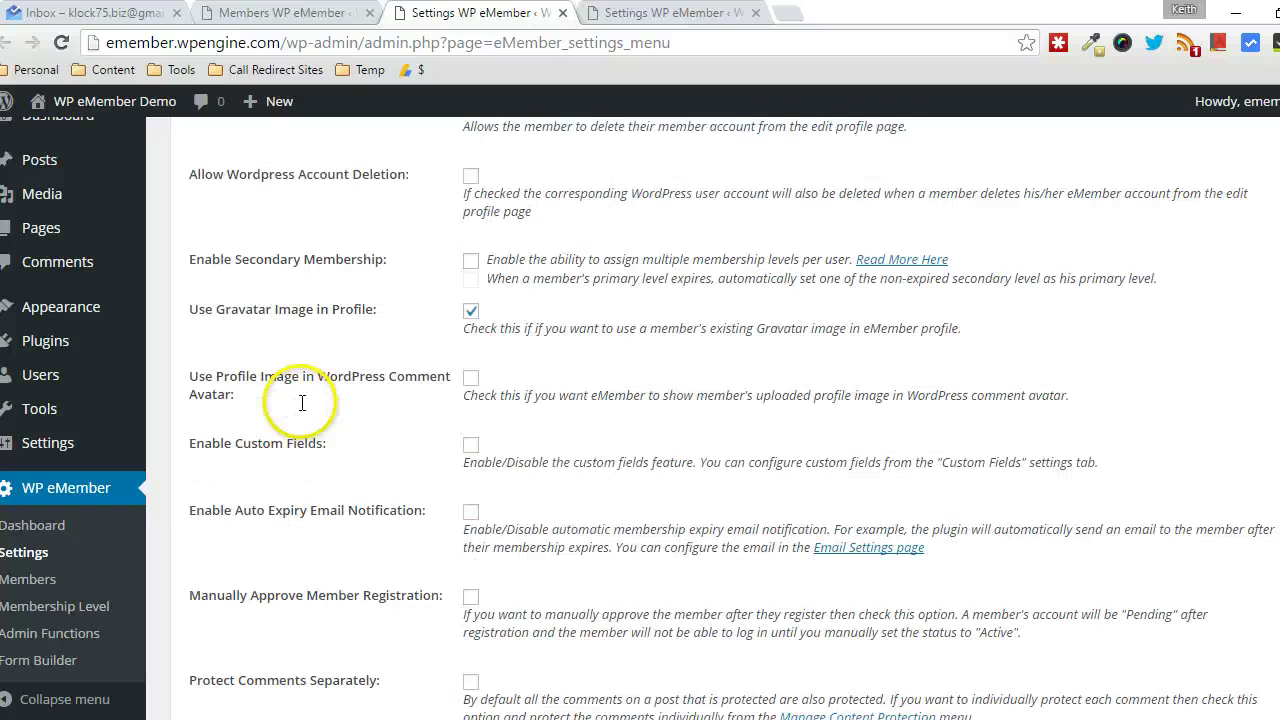
pyautogui.scroll(-2, 302, 402)
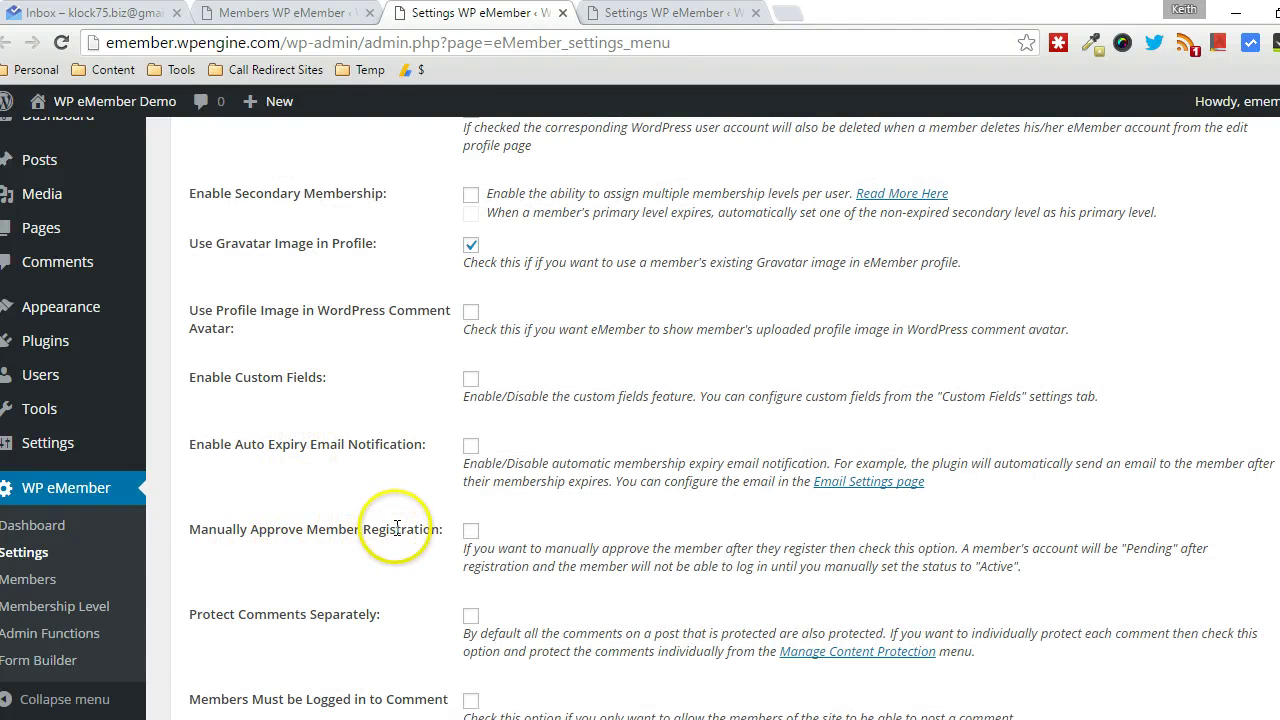
# Enable Manually Approve Member Registration and save the general settings.
pyautogui.click(471, 532)
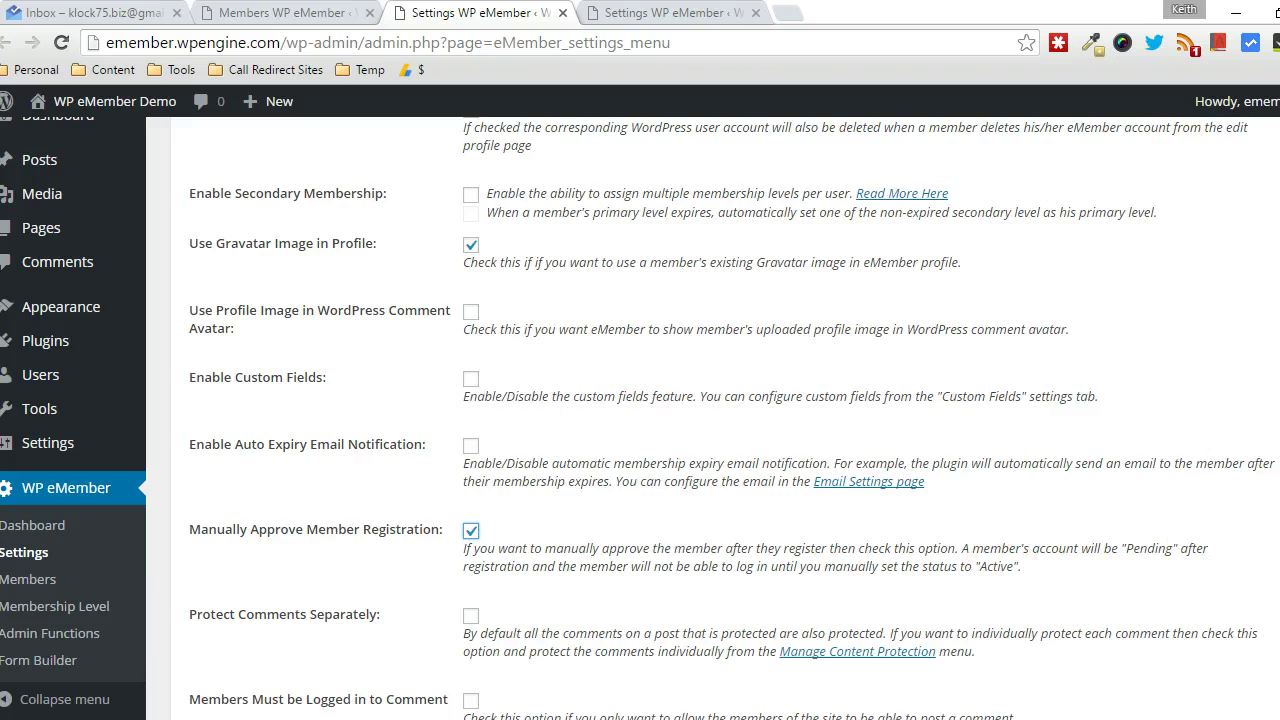
pyautogui.scroll(-15, 725, 405)
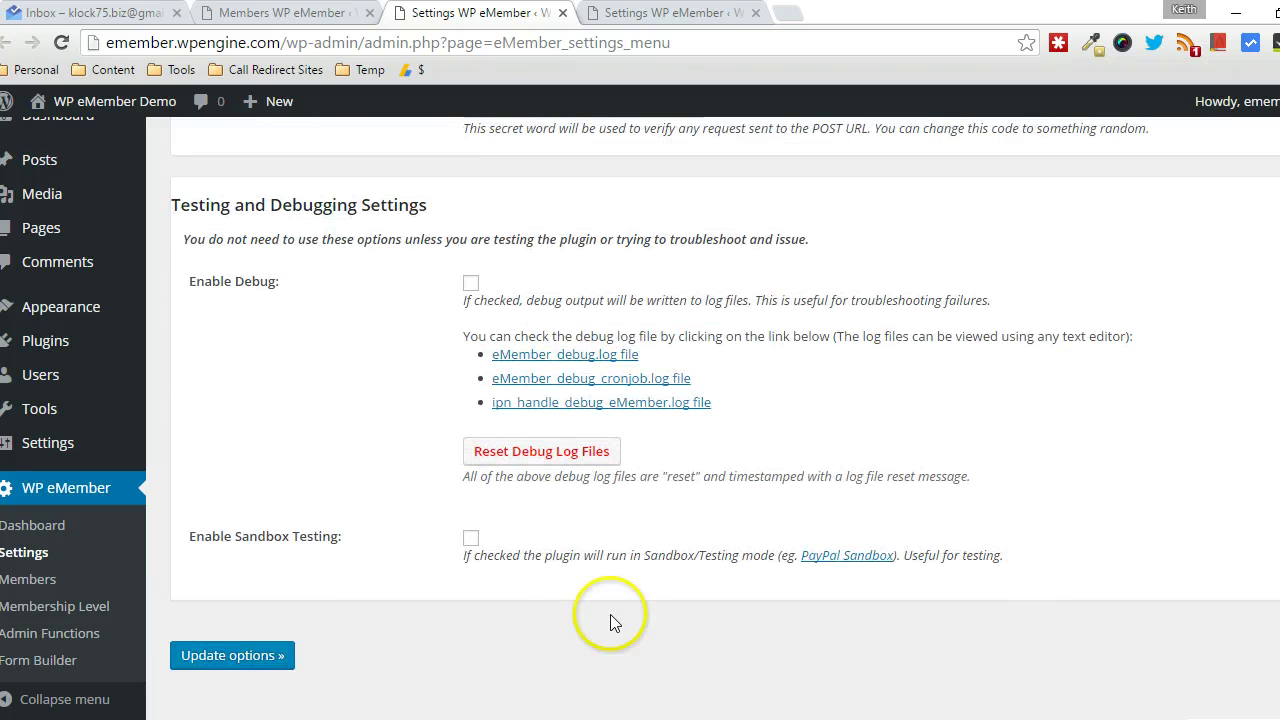
pyautogui.click(262, 656)
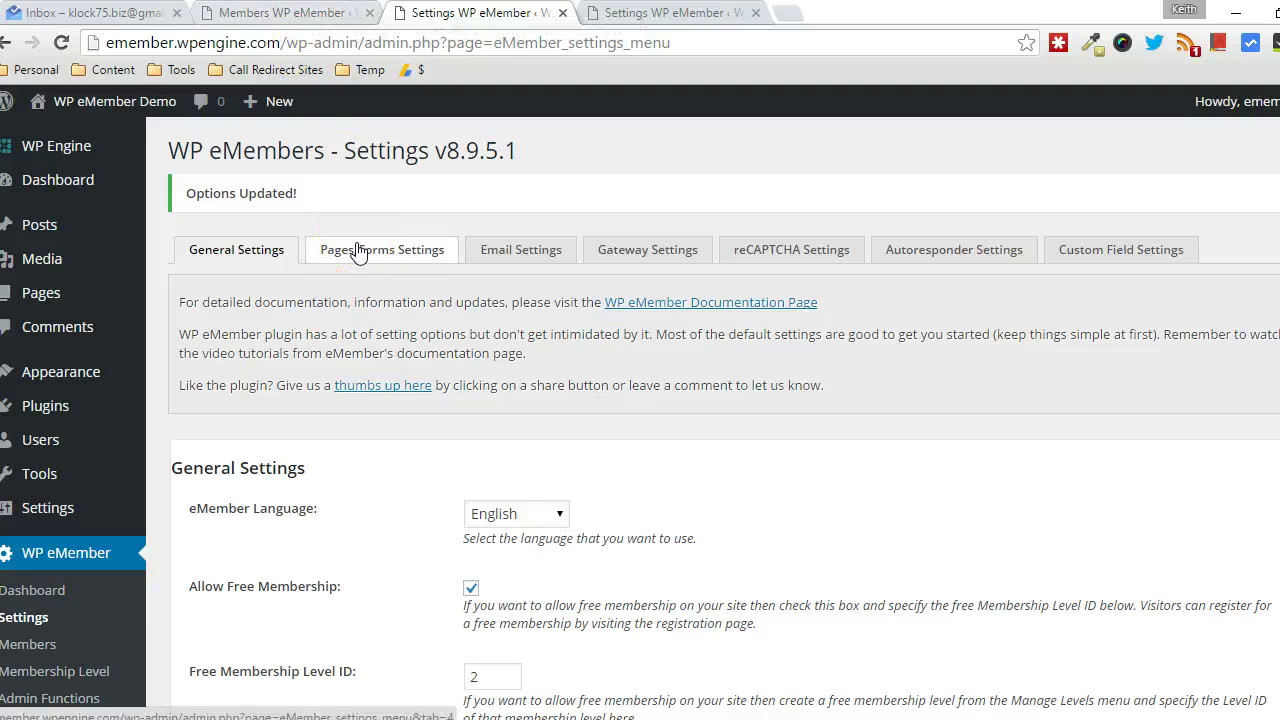
# Go to the eMember Email Settings page and place the cursor in the Registration Complete email body.
pyautogui.click(608, 14)
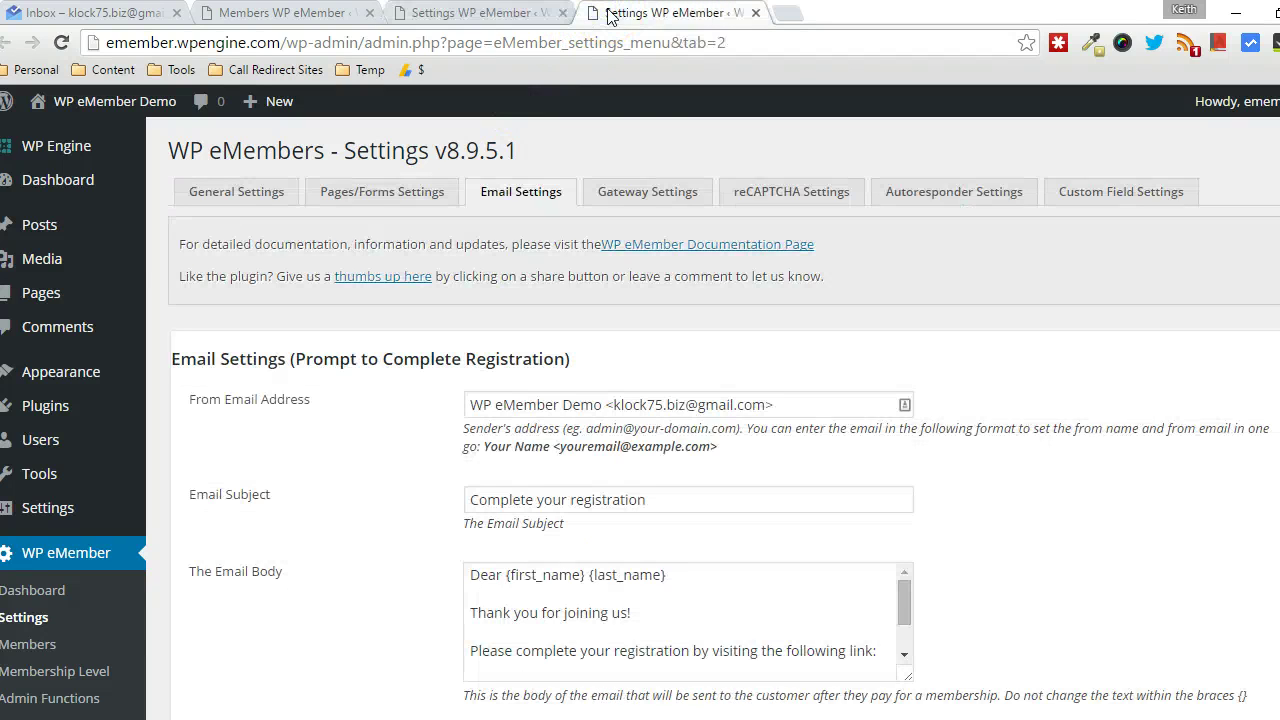
pyautogui.scroll(-4, 368, 390)
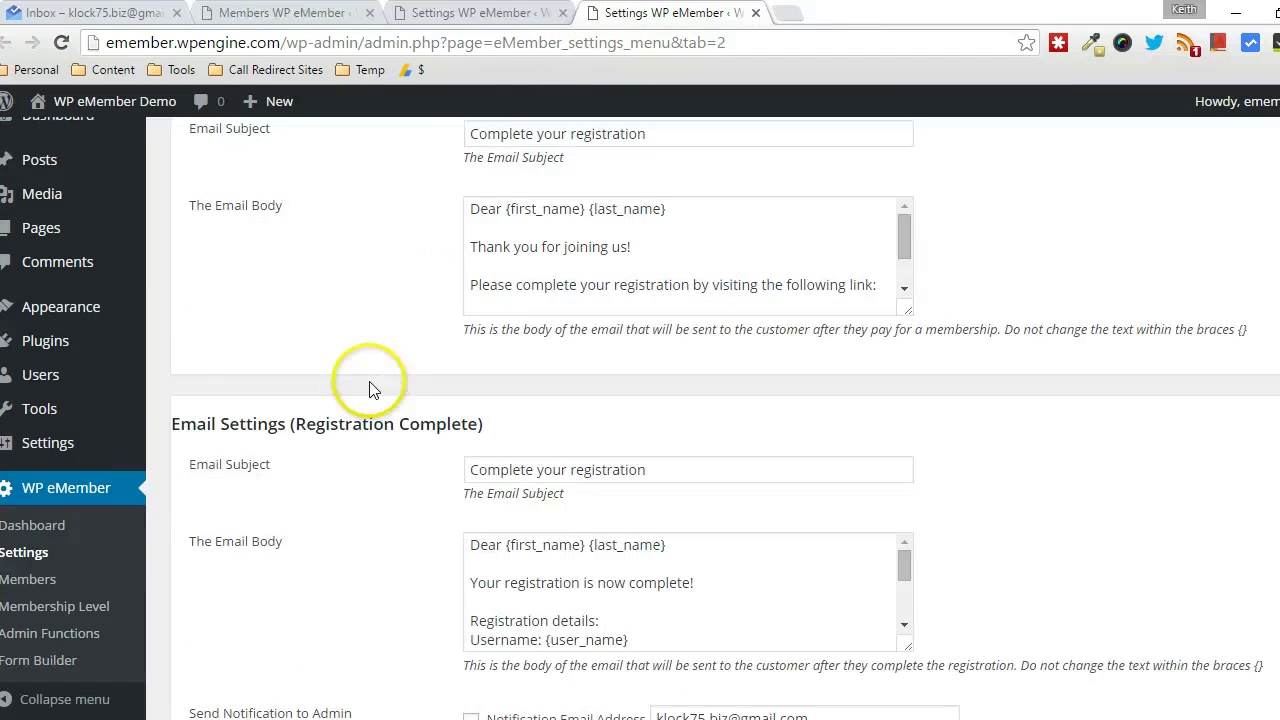
pyautogui.scroll(-1, 360, 410)
pyautogui.scroll(-1, 350, 429)
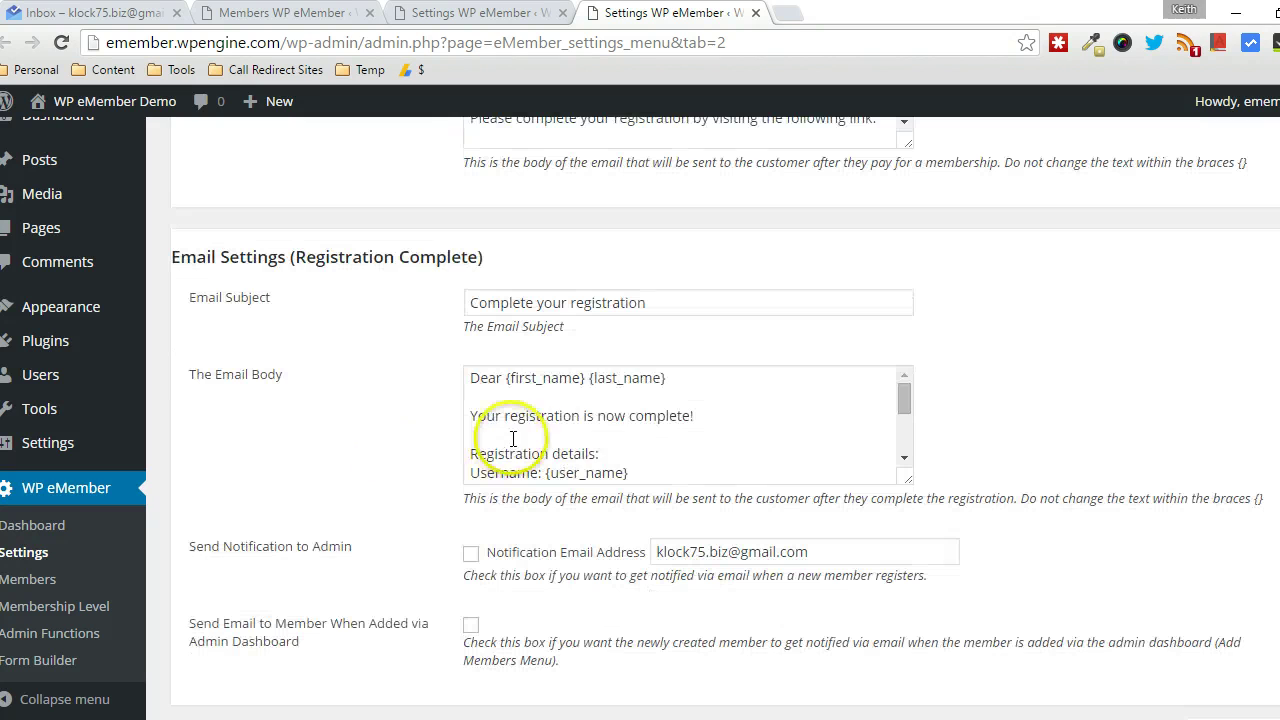
pyautogui.scroll(-1, 671, 414)
pyautogui.scroll(2, 672, 412)
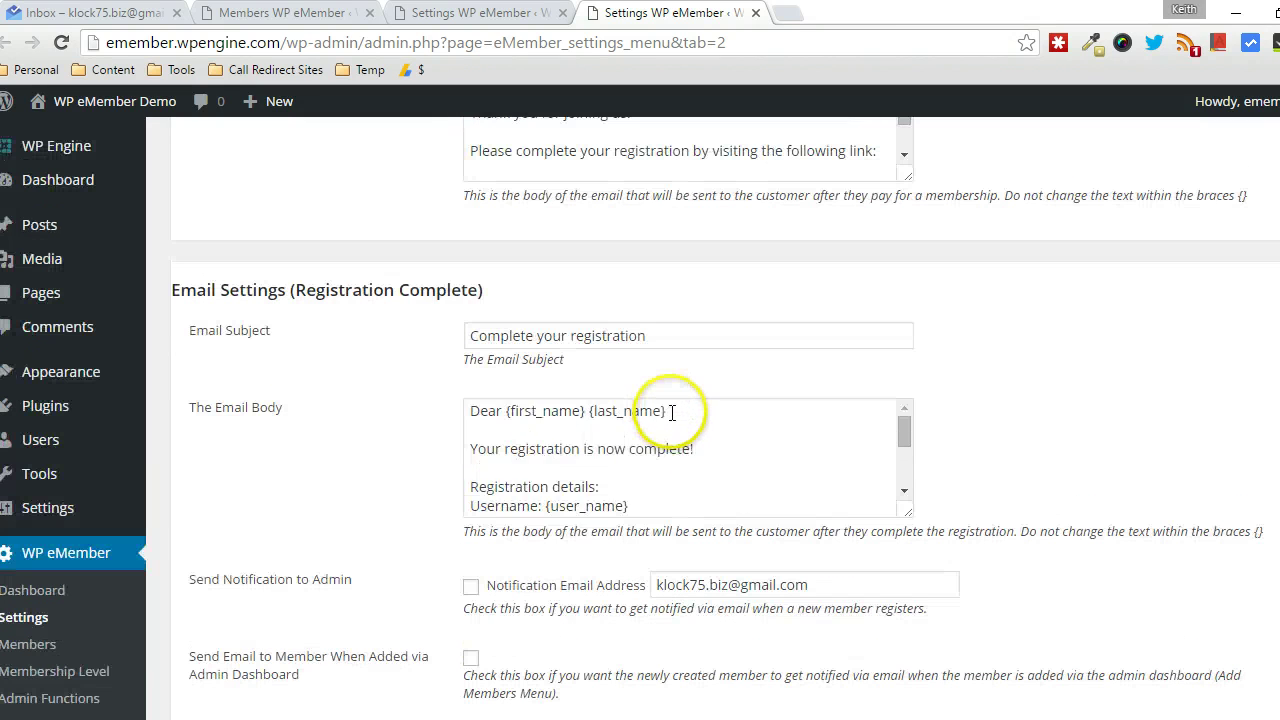
pyautogui.scroll(-2, 671, 412)
pyautogui.scroll(-2, 680, 414)
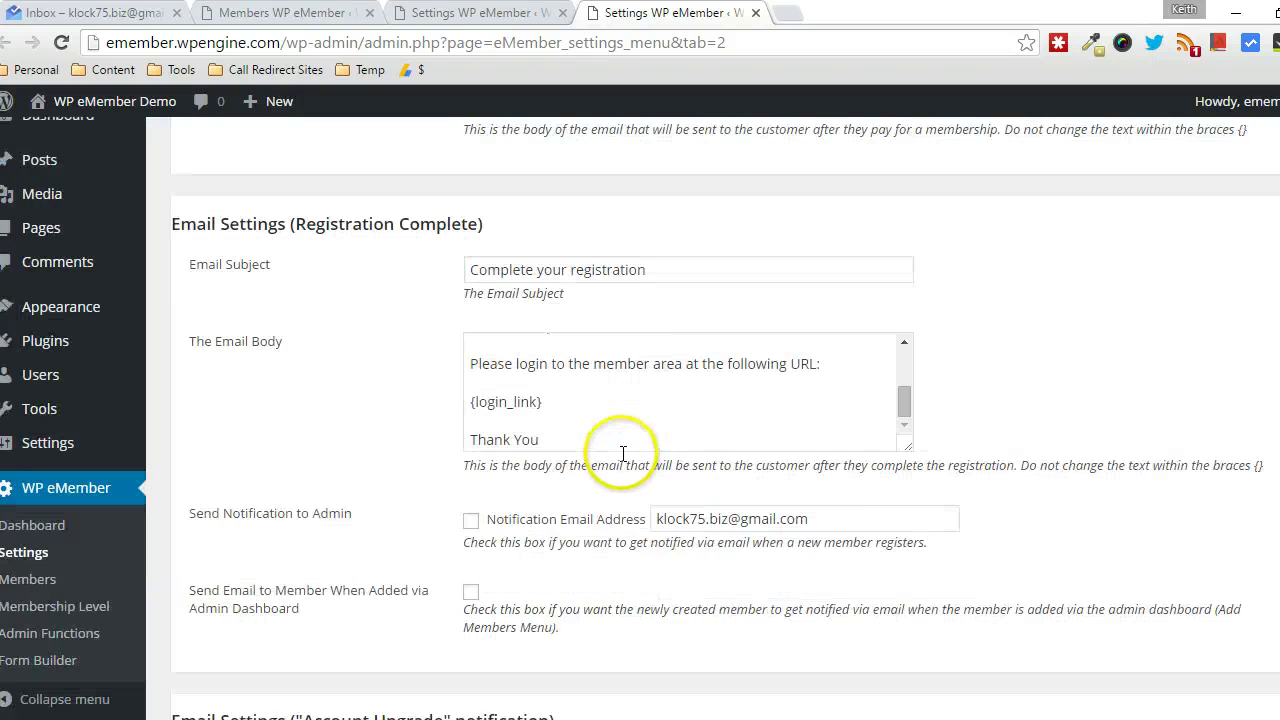
pyautogui.scroll(3, 622, 453)
pyautogui.scroll(-3, 694, 415)
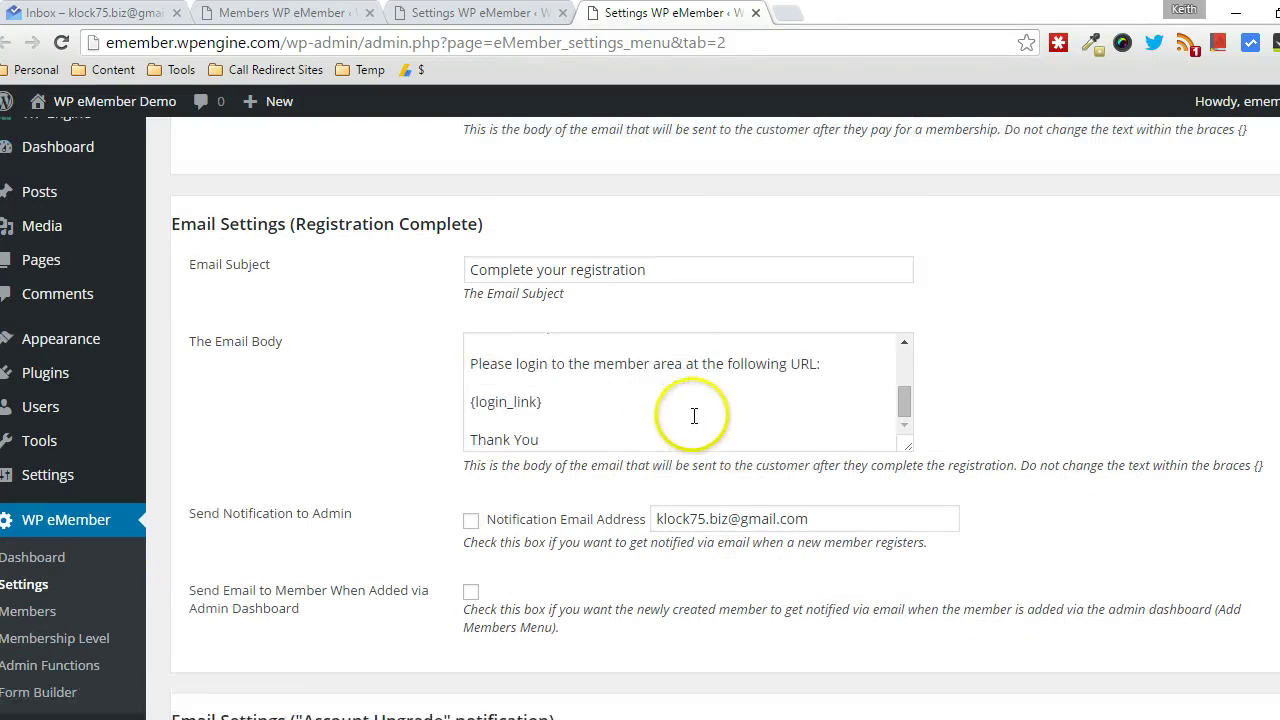
pyautogui.scroll(3, 691, 405)
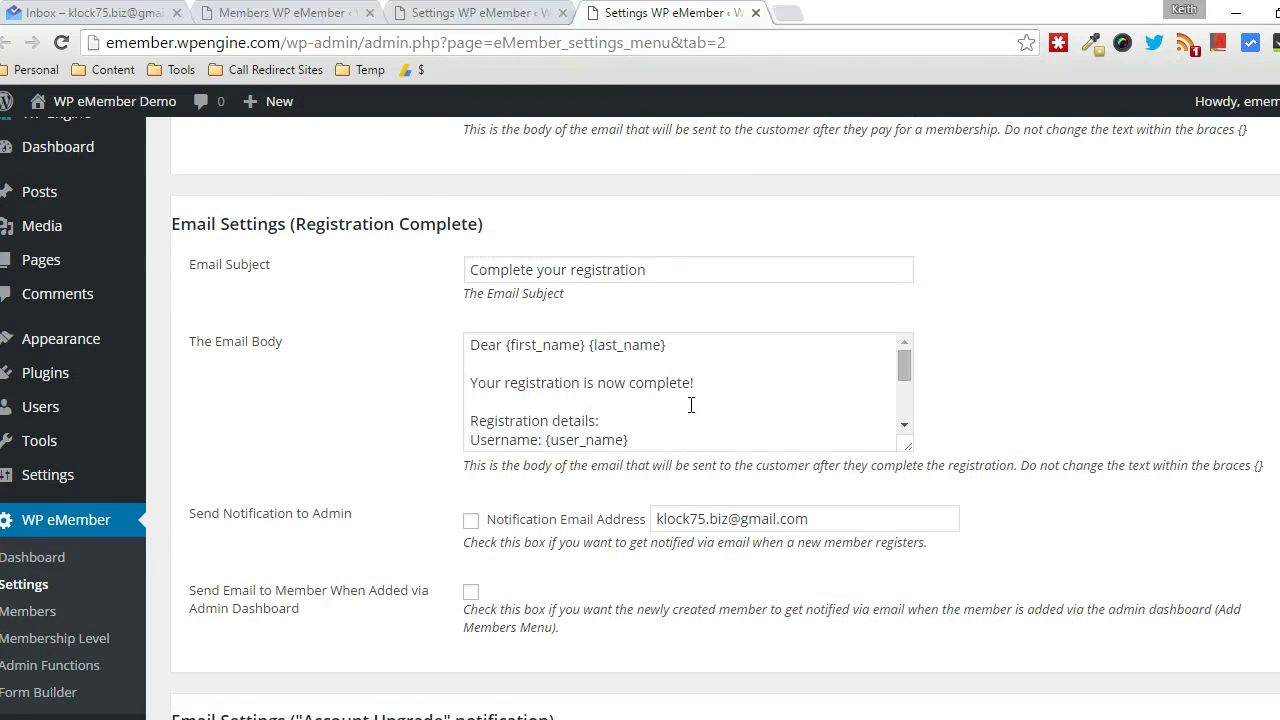
pyautogui.click(676, 406)
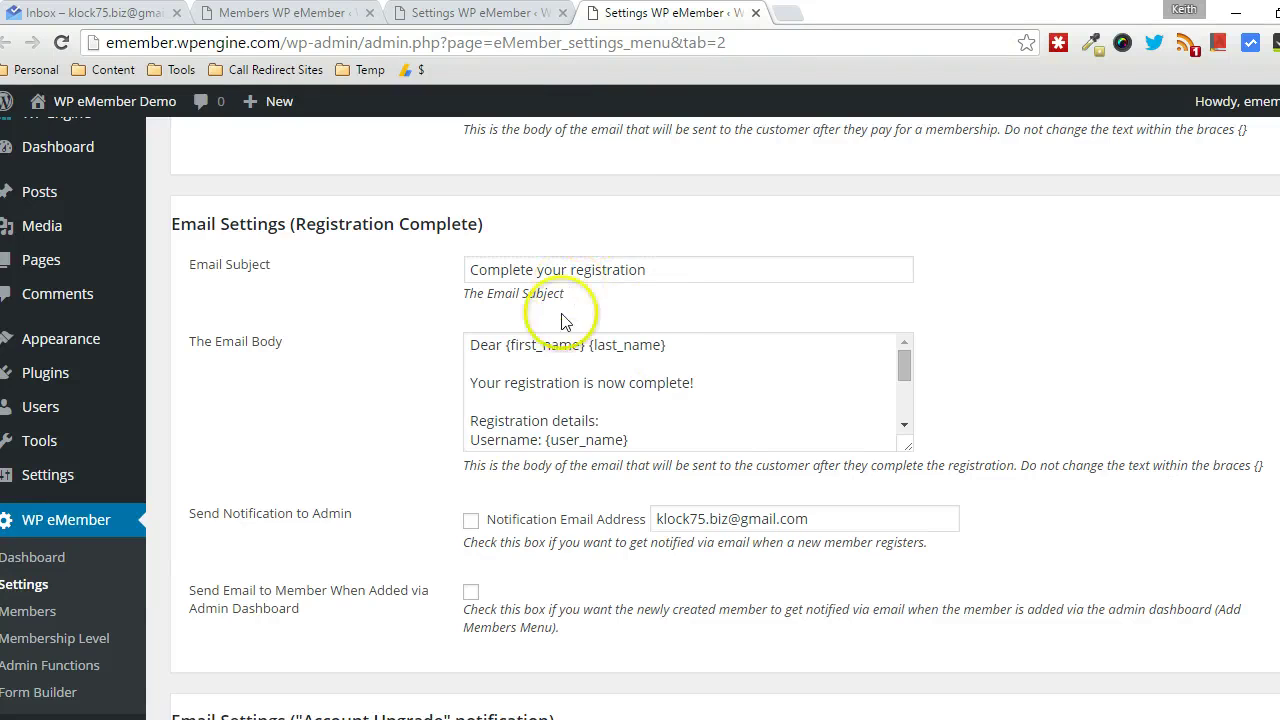
pyautogui.scroll(2, 903, 400)
pyautogui.scroll(-3, 1182, 370)
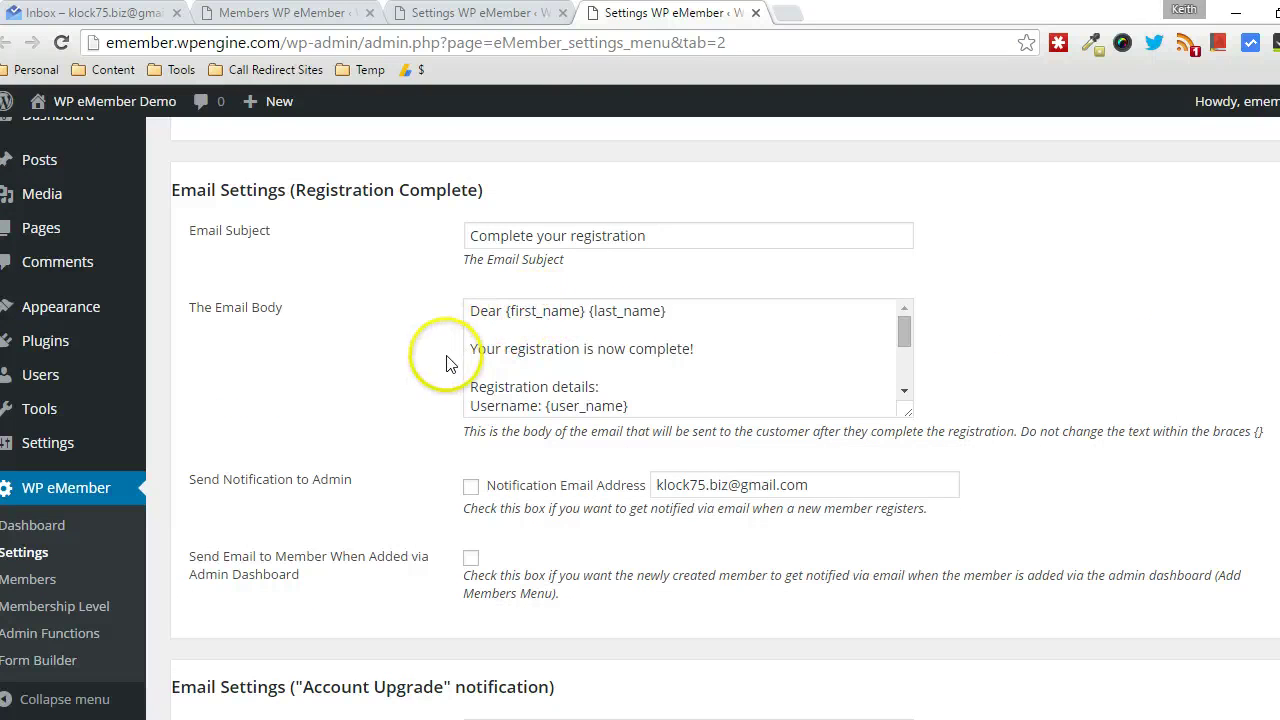
# Replace the old message with 'We are reviewing your account, and you will be notified upon account approval.'.
pyautogui.moveTo(466, 349); pyautogui.dragTo(756, 381)
pyautogui.write('We')
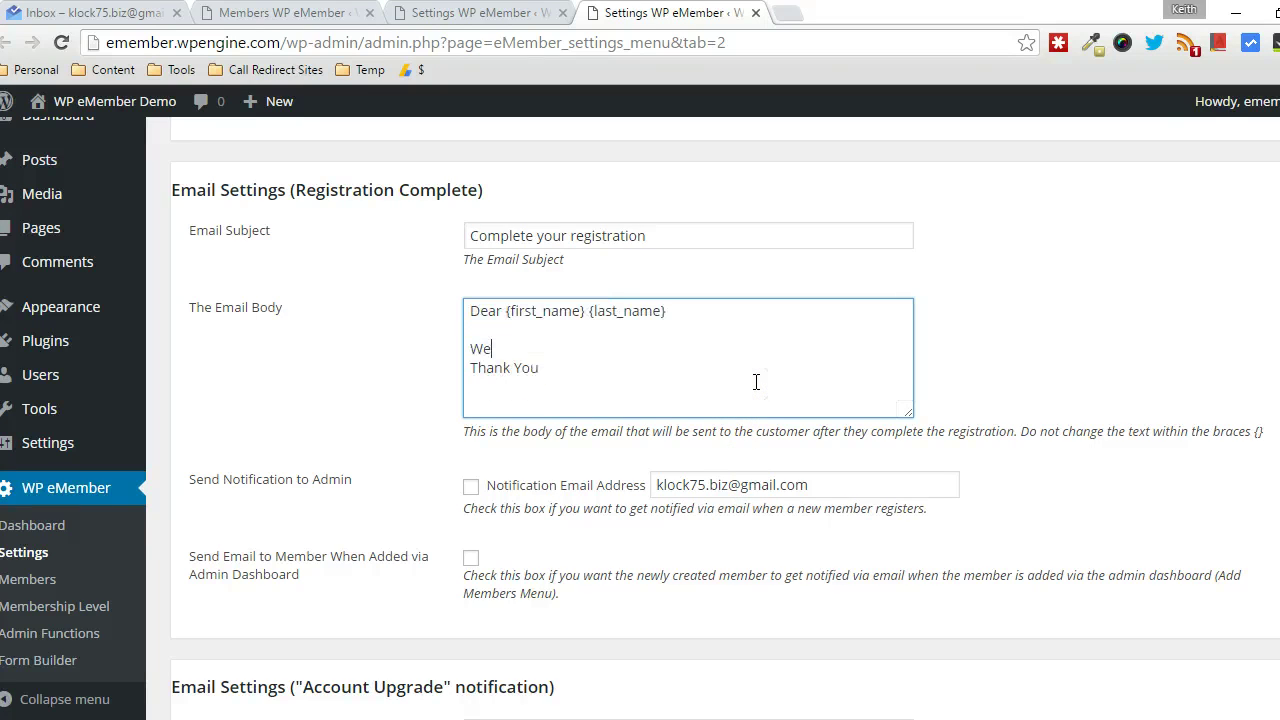
pyautogui.press('BackSpace')
pyautogui.press('BackSpace')
pyautogui.write('We are reviewing your account, and you')
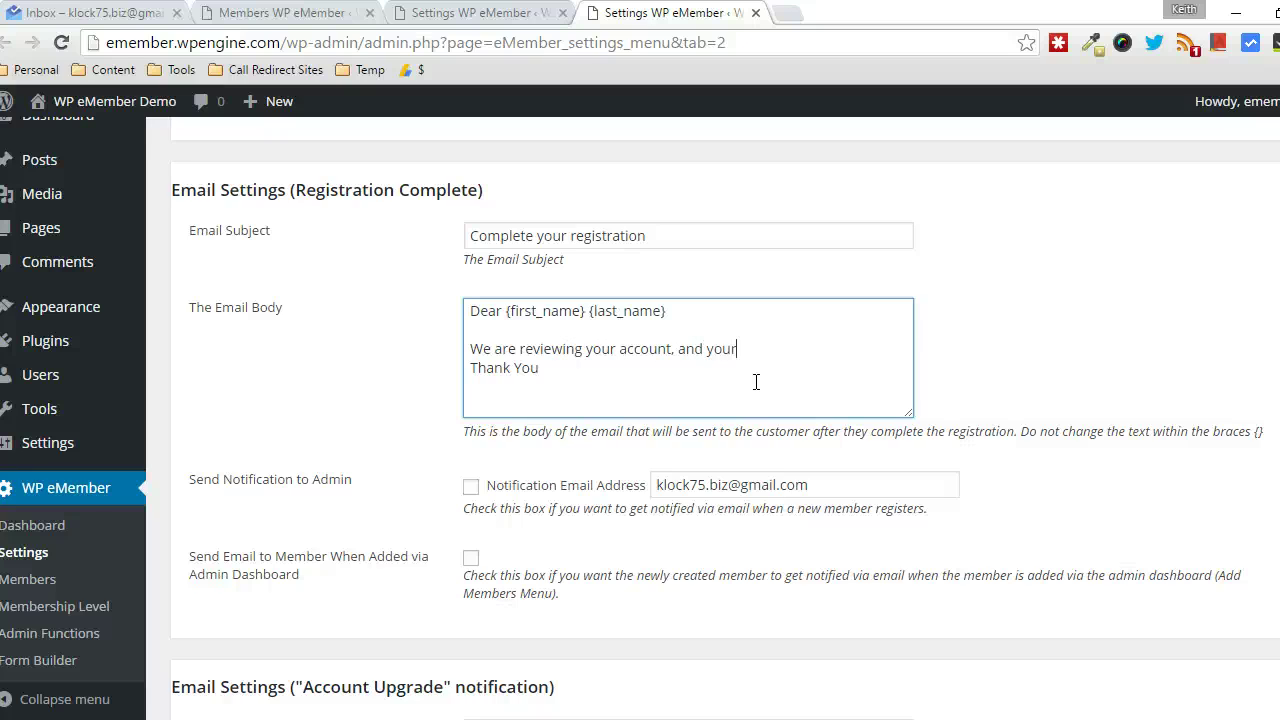
pyautogui.write(' will be nitif')
pyautogui.press('BackSpace')
pyautogui.press('BackSpace')
pyautogui.press('BackSpace')
pyautogui.press('BackSpace')
pyautogui.write('otified upon a')
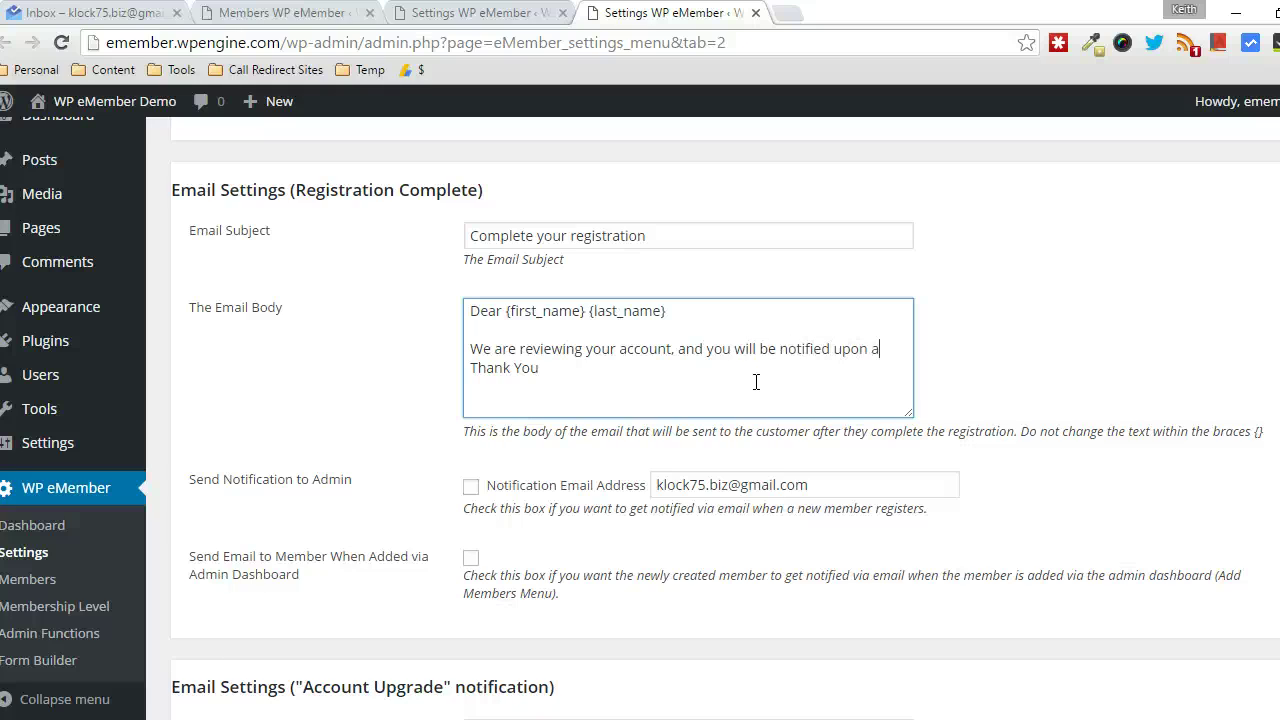
pyautogui.write('ccount app')
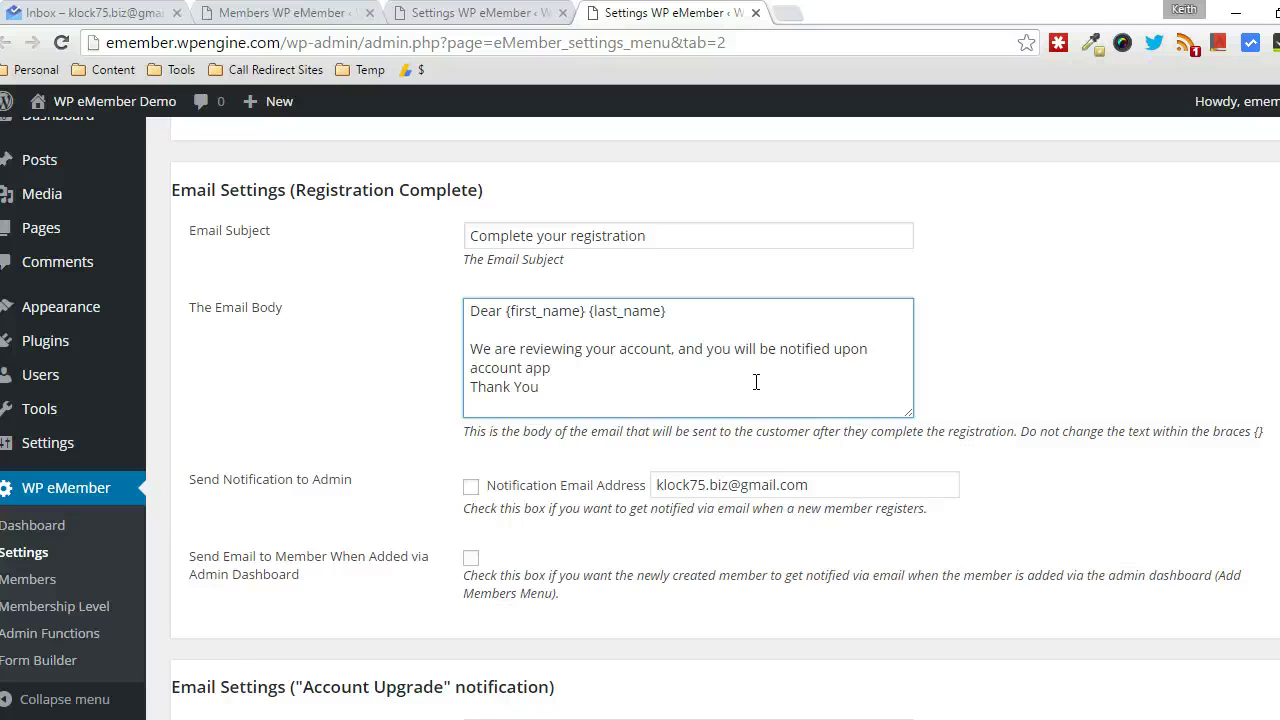
pyautogui.write('roval. This will be done in the nex')
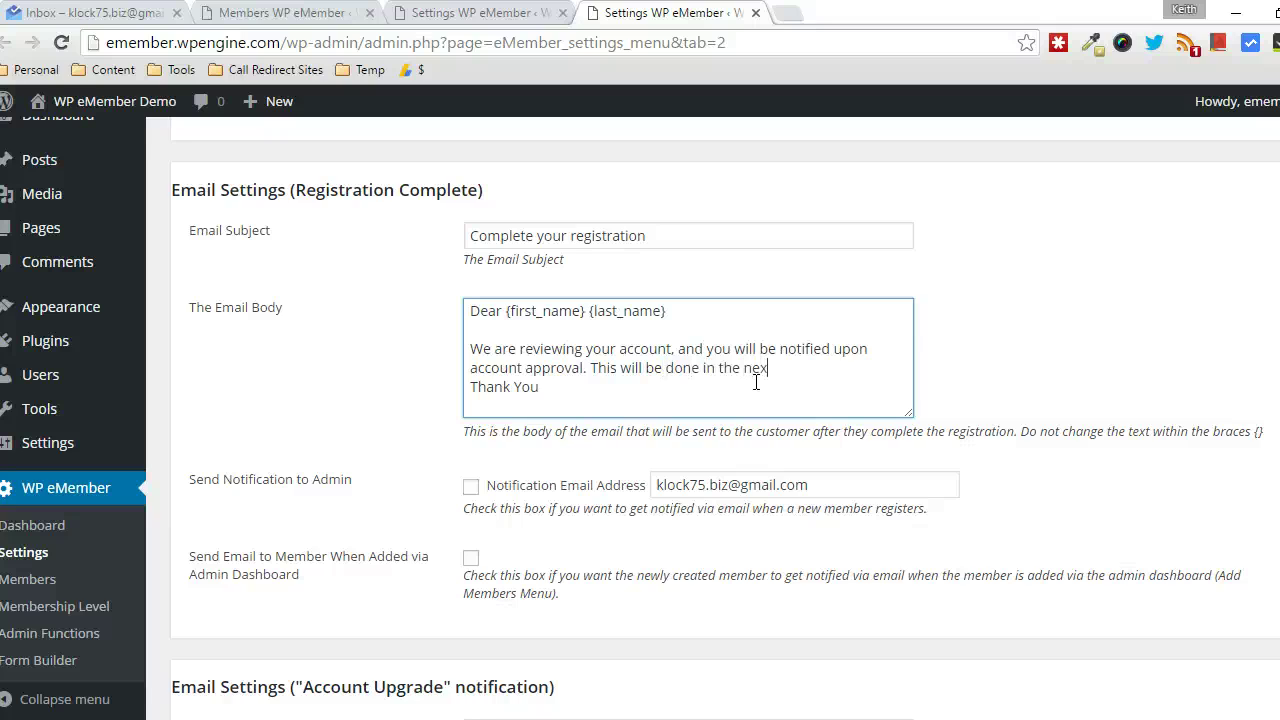
pyautogui.write('t 2')
# Add that approval comes within the next 2 business days, probably much sooner, above the sign-off.
pyautogui.press('BackSpace')
pyautogui.press('BackSpace')
pyautogui.press('BackSpace')
pyautogui.press('BackSpace')
pyautogui.press('BackSpace')
pyautogui.press('BackSpace')
pyautogui.press('BackSpace')
pyautogui.press('BackSpace')
pyautogui.press('BackSpace')
pyautogui.press('BackSpace')
pyautogui.press('BackSpace')
pyautogui.press('BackSpace')
pyautogui.press('BackSpace')
pyautogui.write('within the next 2 business day,')
pyautogui.press('Return')
pyautogui.write('pr')
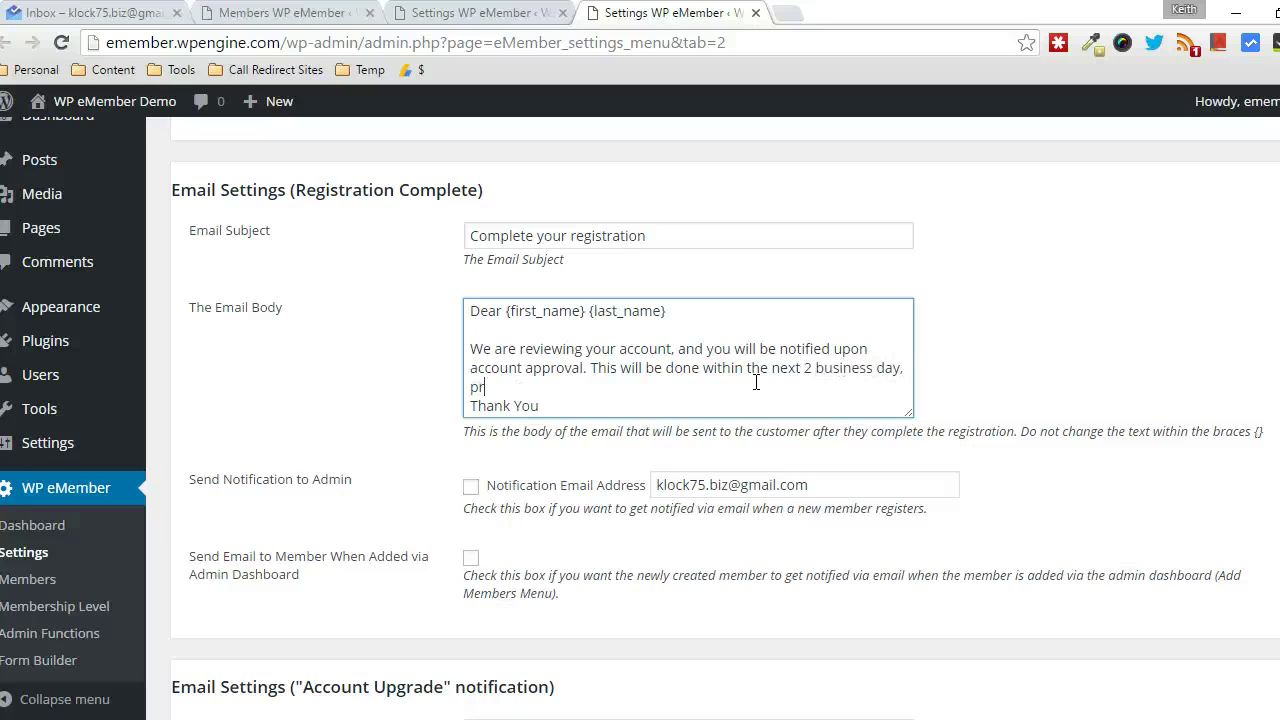
pyautogui.write('obably much sooner.')
pyautogui.press('Return')
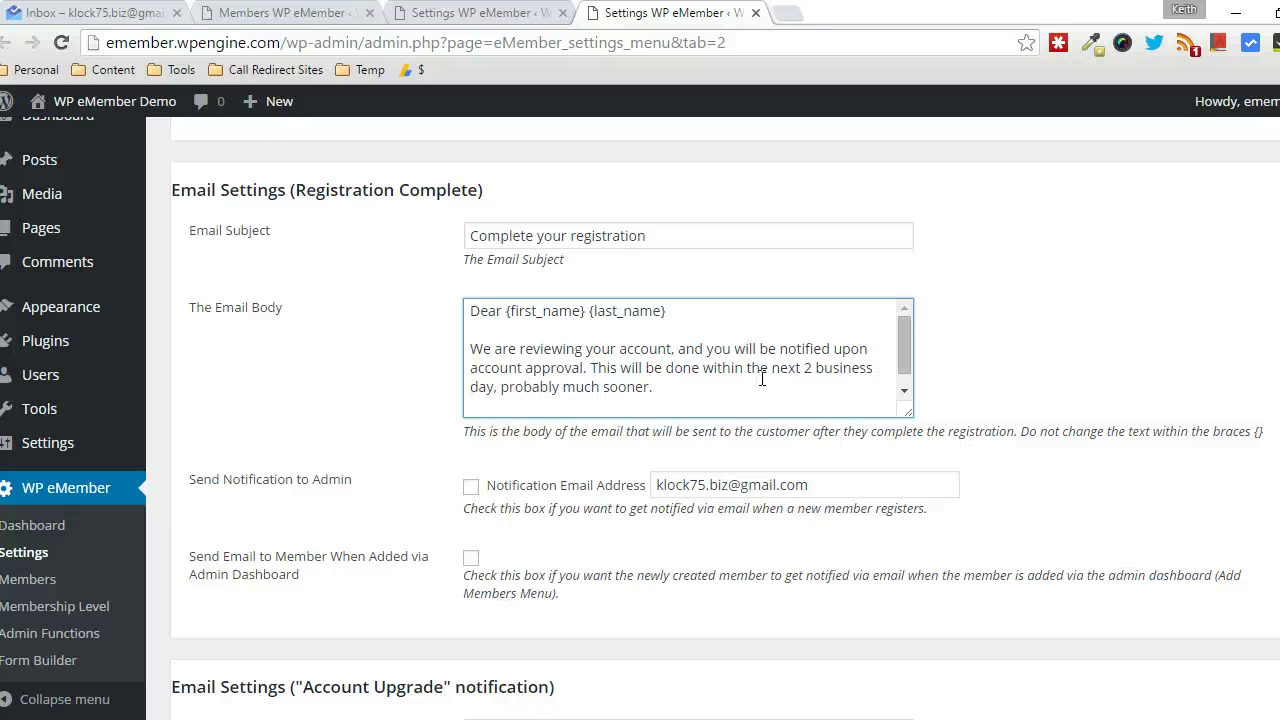
pyautogui.scroll(-1, 770, 364)
pyautogui.scroll(1, 980, 437)
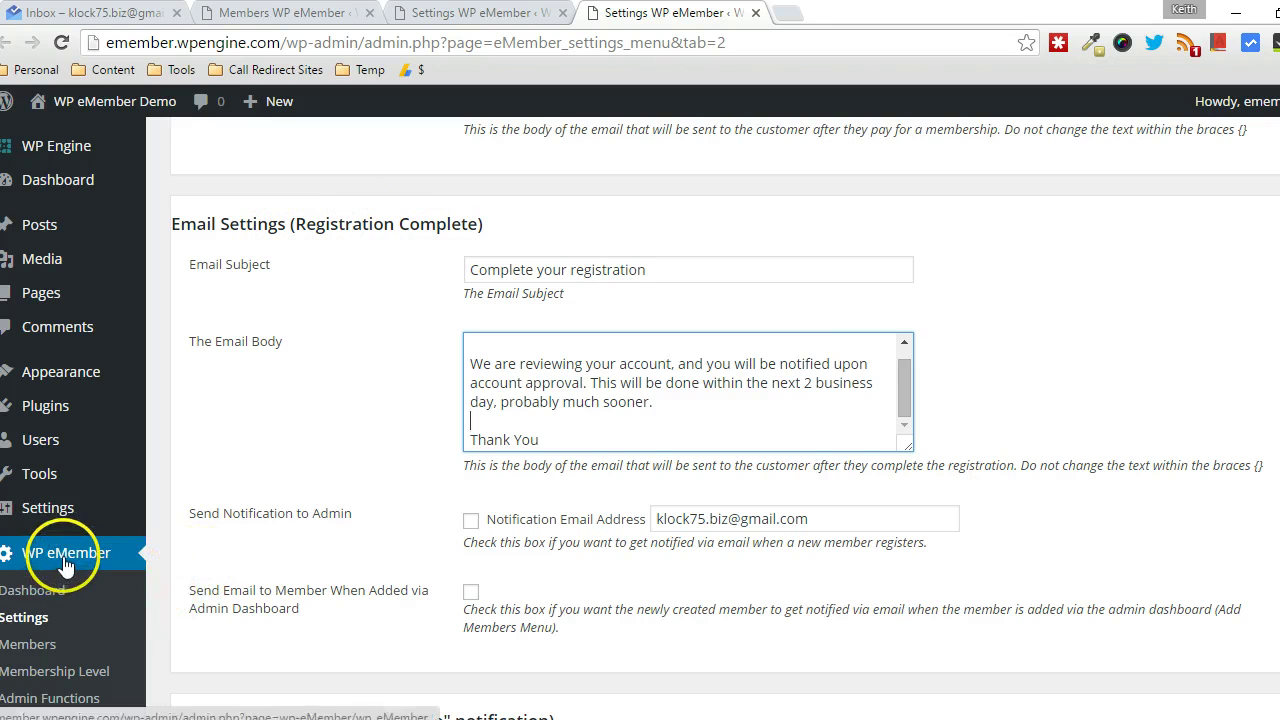
pyautogui.scroll(2, 878, 299)
pyautogui.scroll(4, 950, 285)
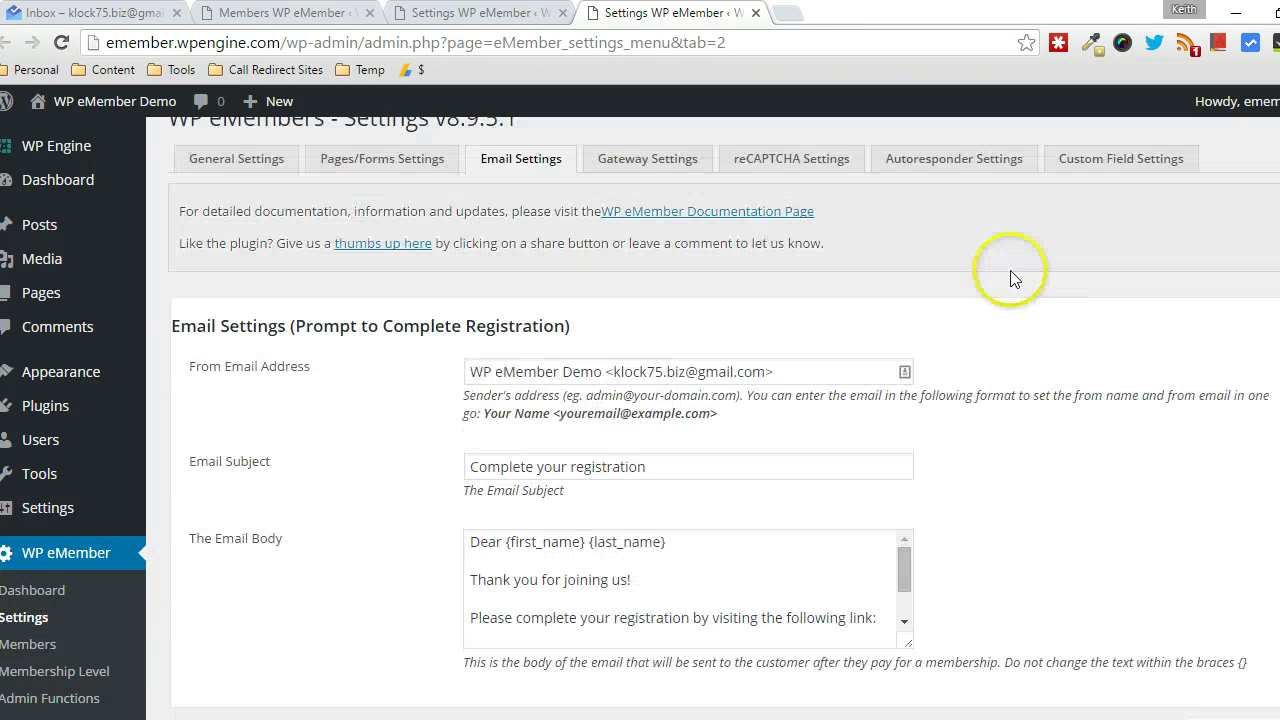
pyautogui.scroll(-2, 1131, 475)
pyautogui.scroll(-2, 1131, 475)
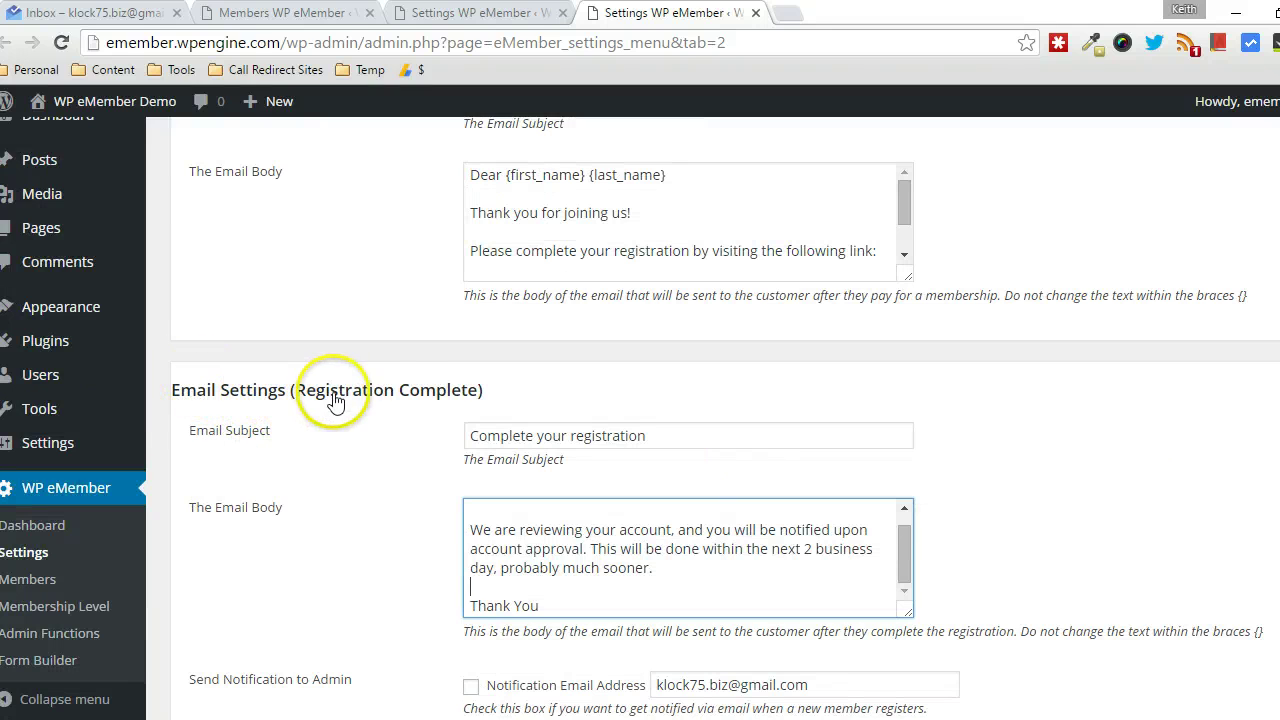
pyautogui.scroll(-3, 725, 418)
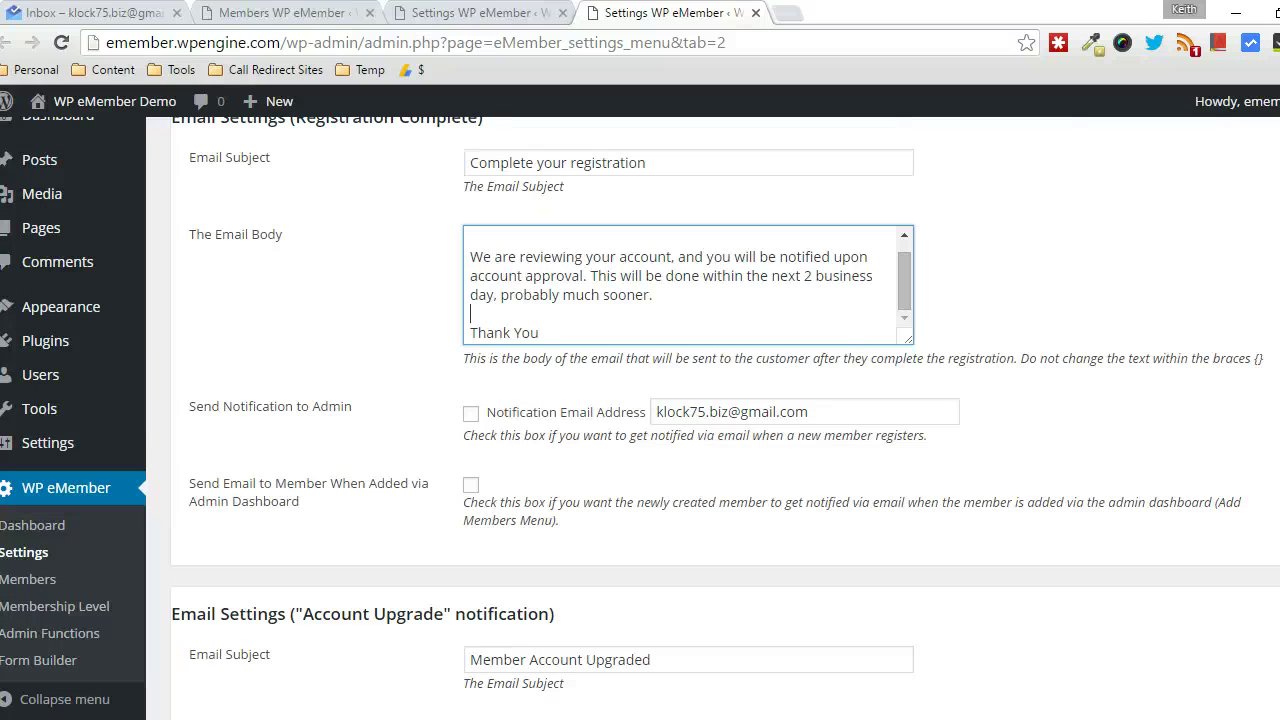
pyautogui.click(570, 301)
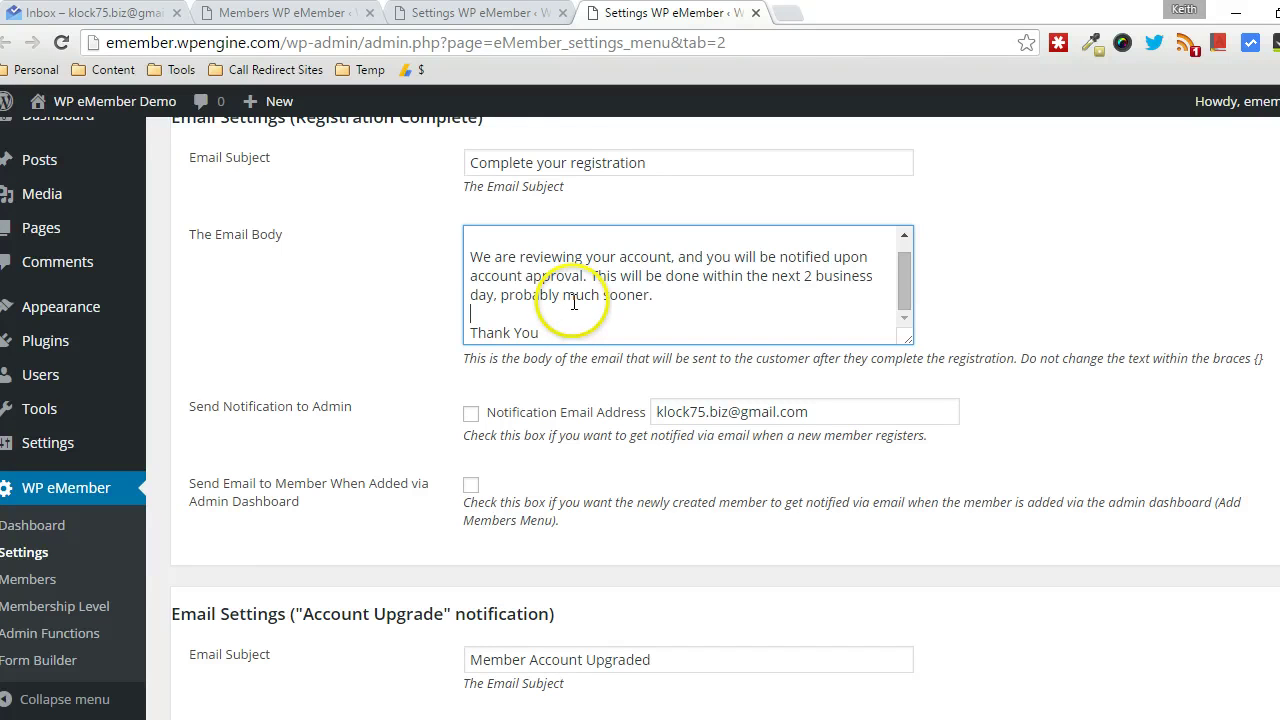
pyautogui.click(500, 12)
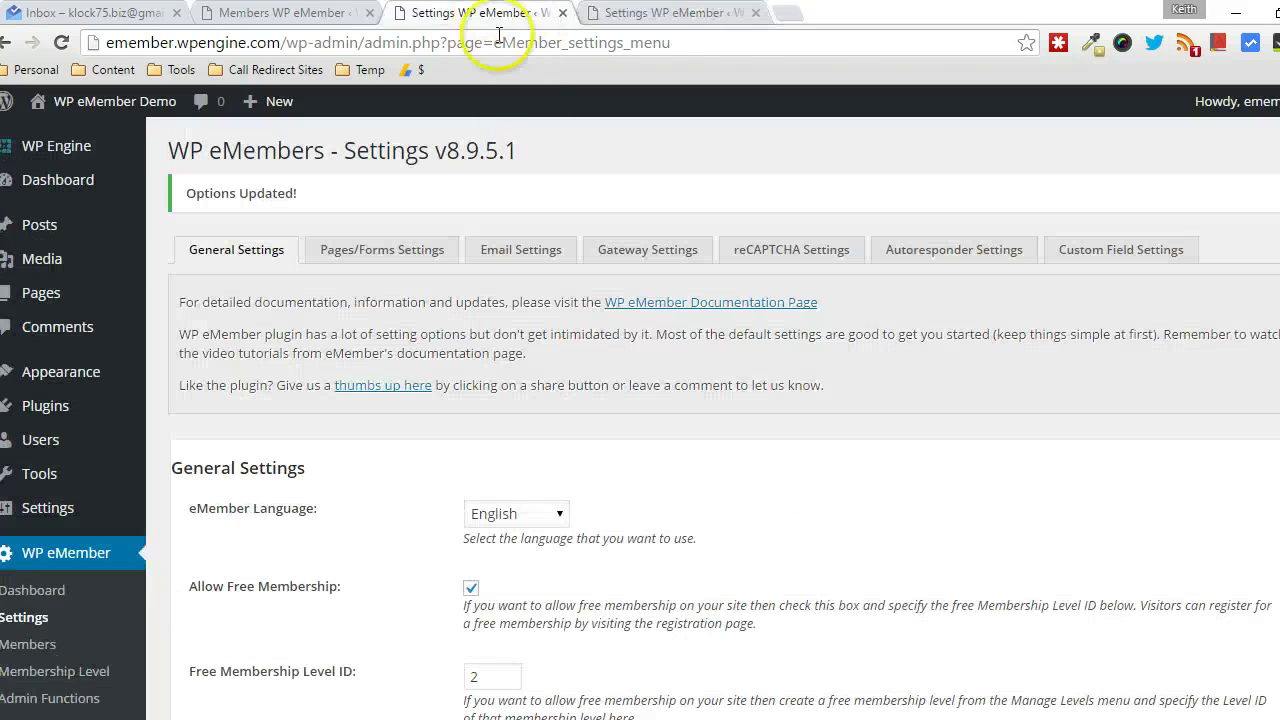
pyautogui.click(621, 12)
pyautogui.scroll(-1, 1022, 300)
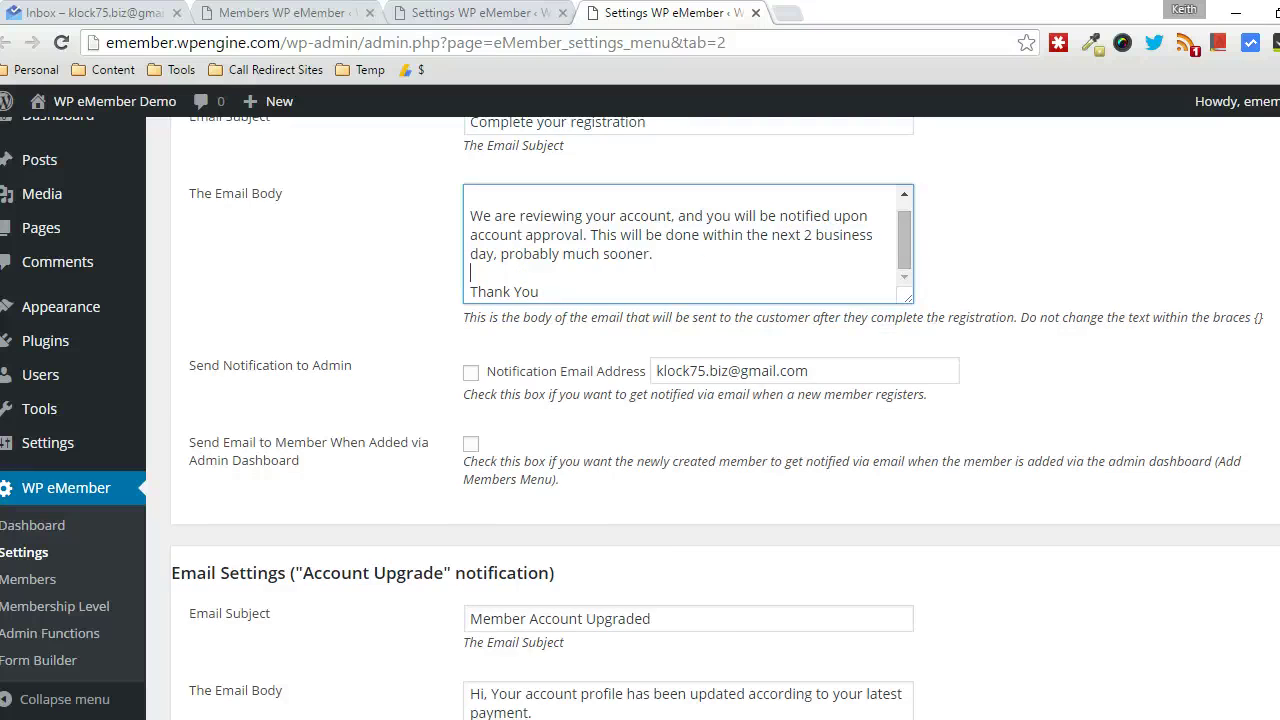
pyautogui.scroll(-2, 725, 418)
pyautogui.scroll(-15, 725, 418)
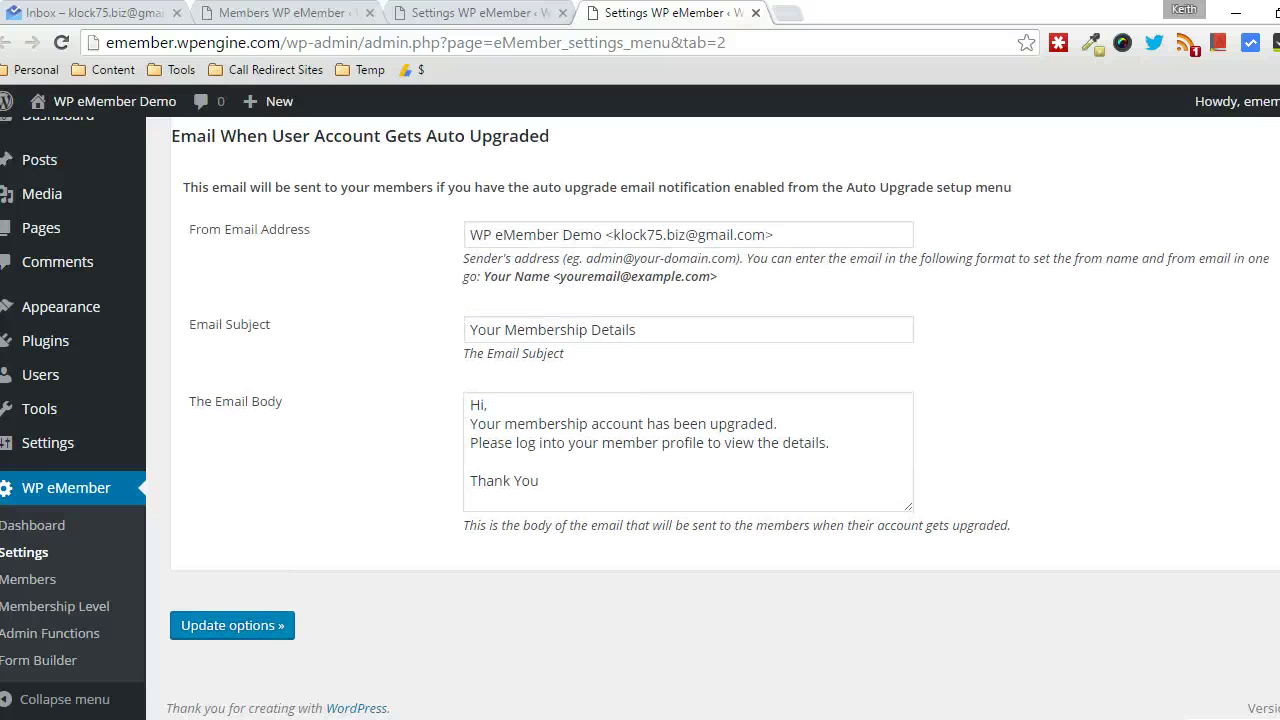
pyautogui.scroll(20, 725, 418)
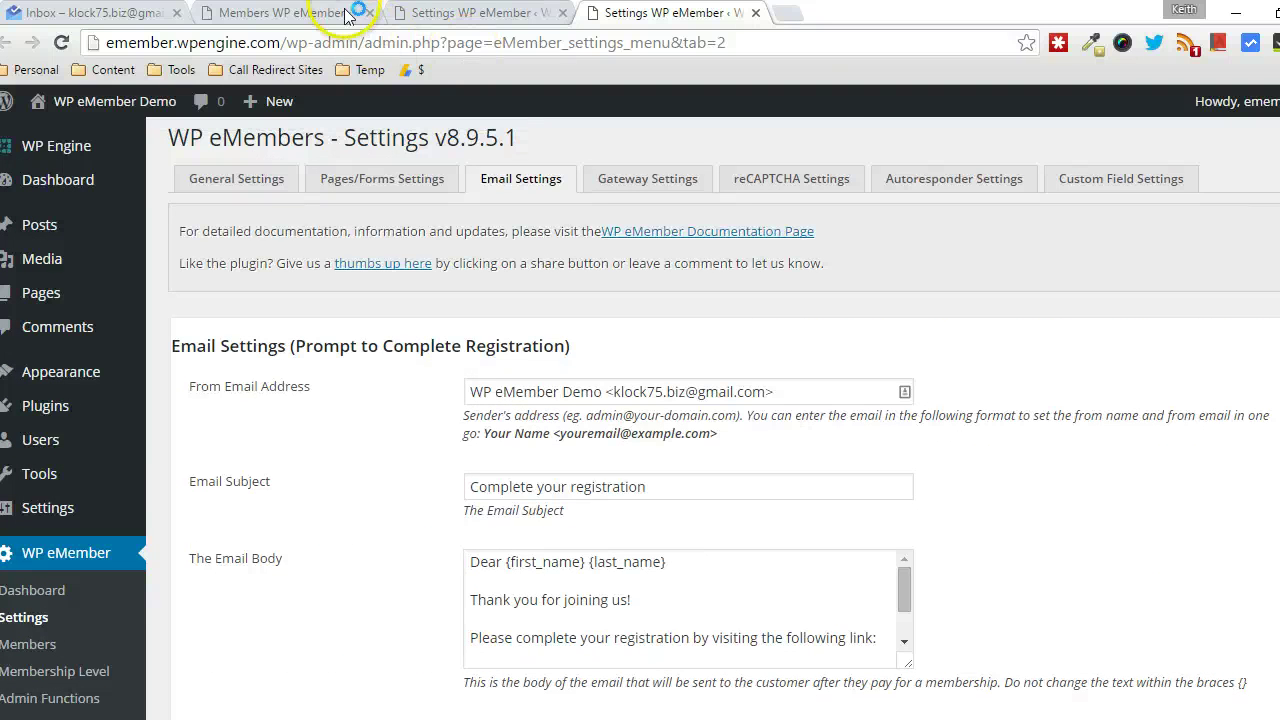
# Change the member's Account State from Pending to Active and tick Send a Notification to the User.
pyautogui.click(347, 15)
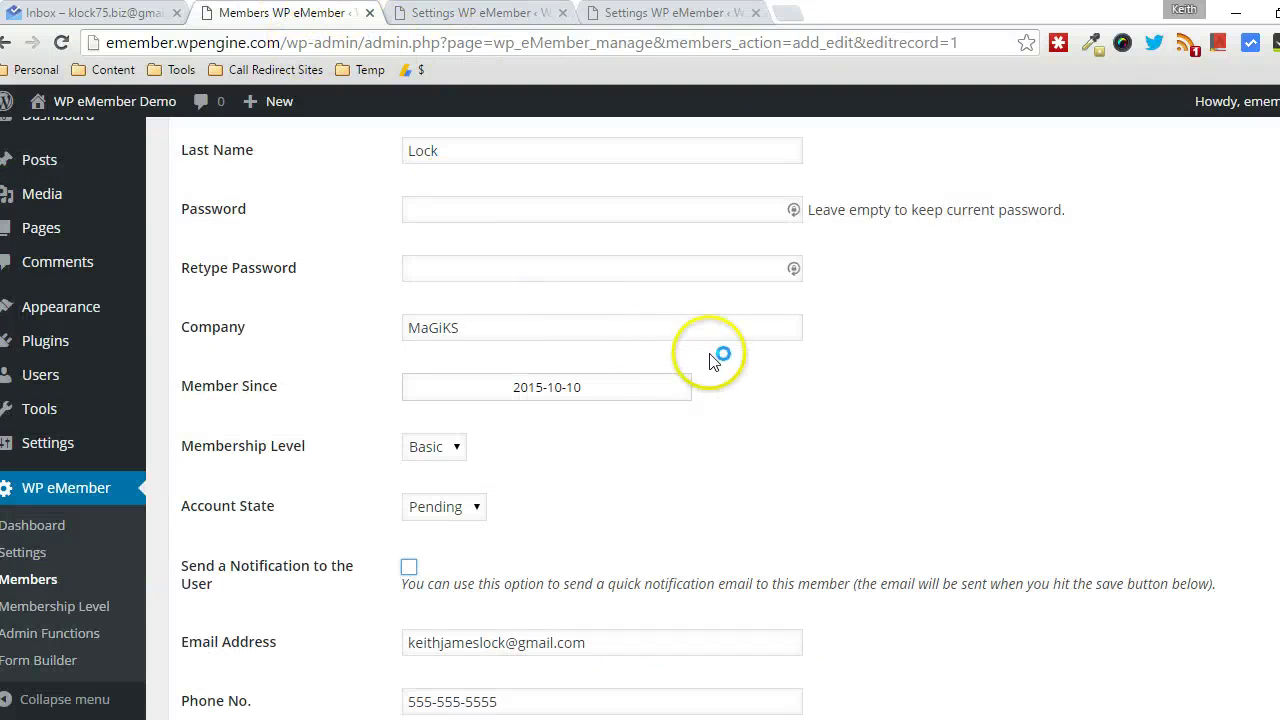
pyautogui.scroll(3, 940, 460)
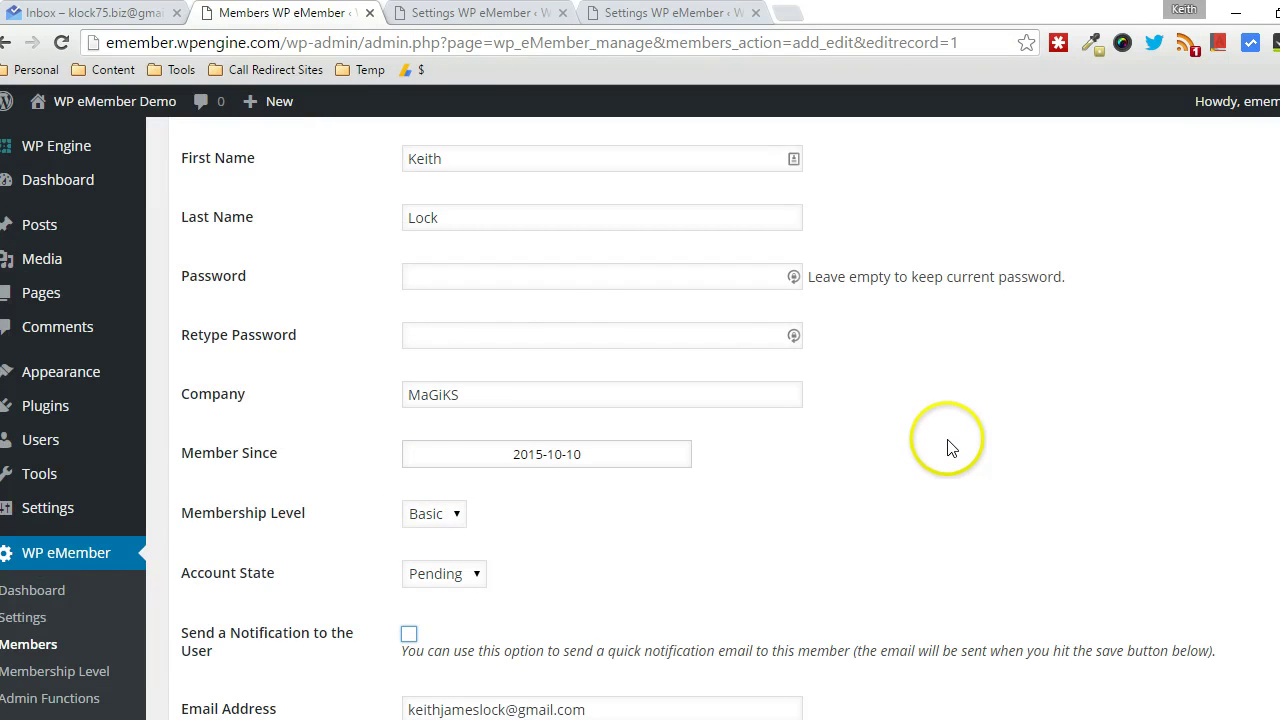
pyautogui.scroll(-4, 946, 446)
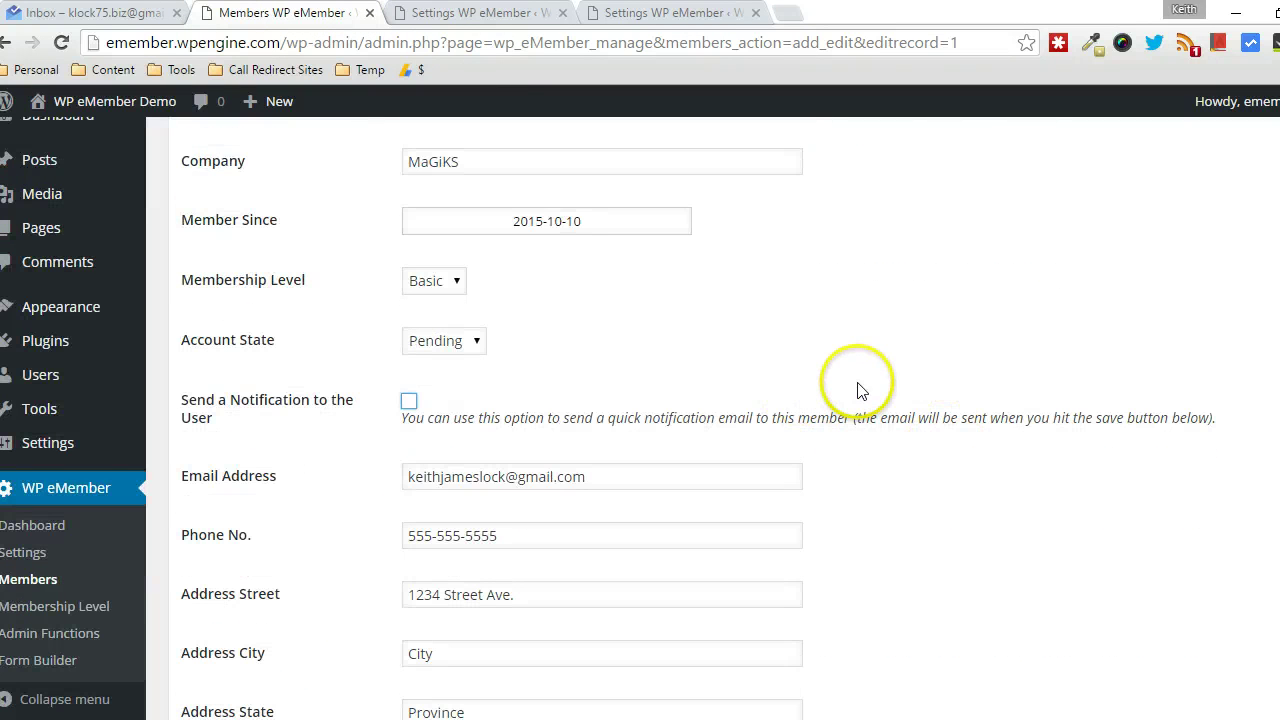
pyautogui.click(455, 341)
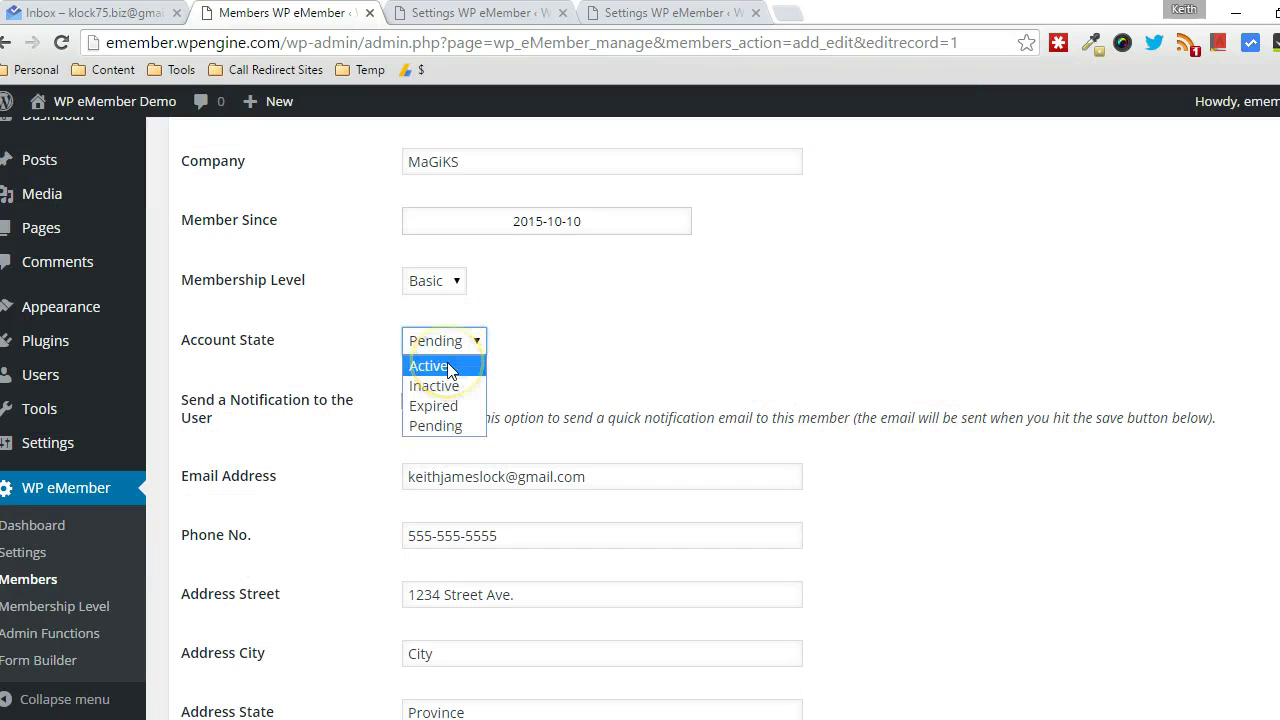
pyautogui.click(450, 367)
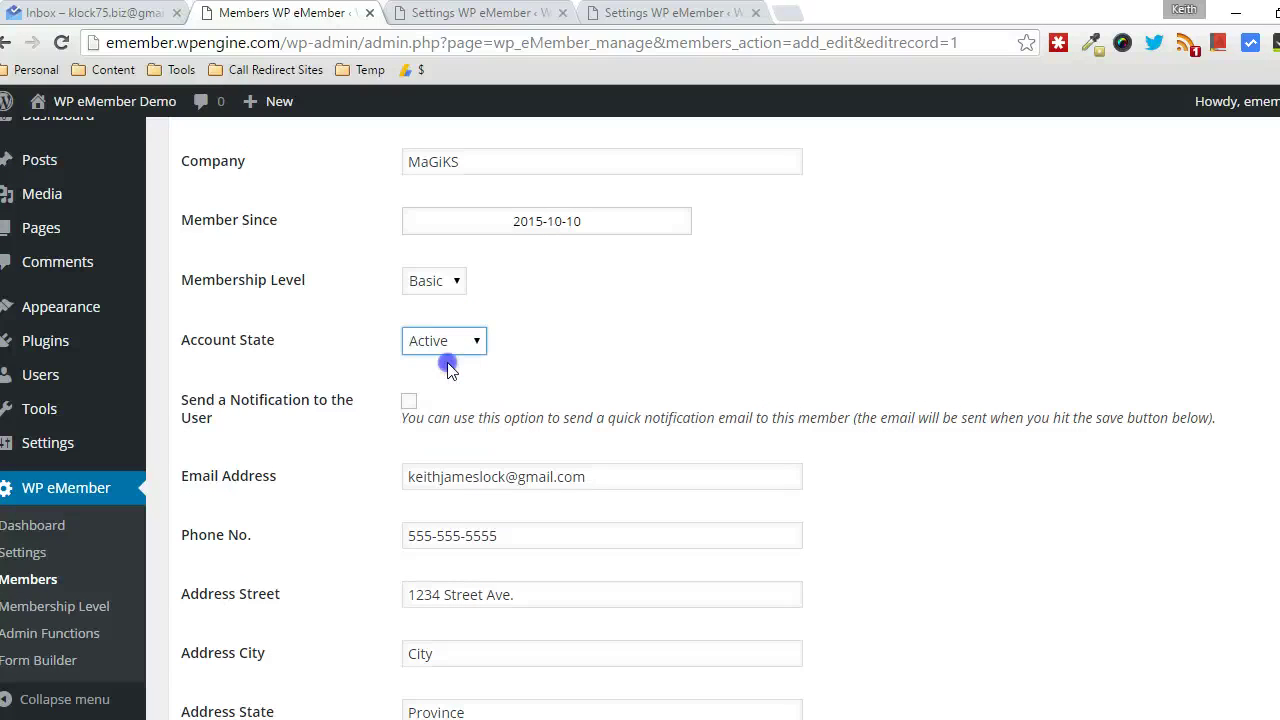
pyautogui.click(567, 345)
pyautogui.scroll(-1, 567, 345)
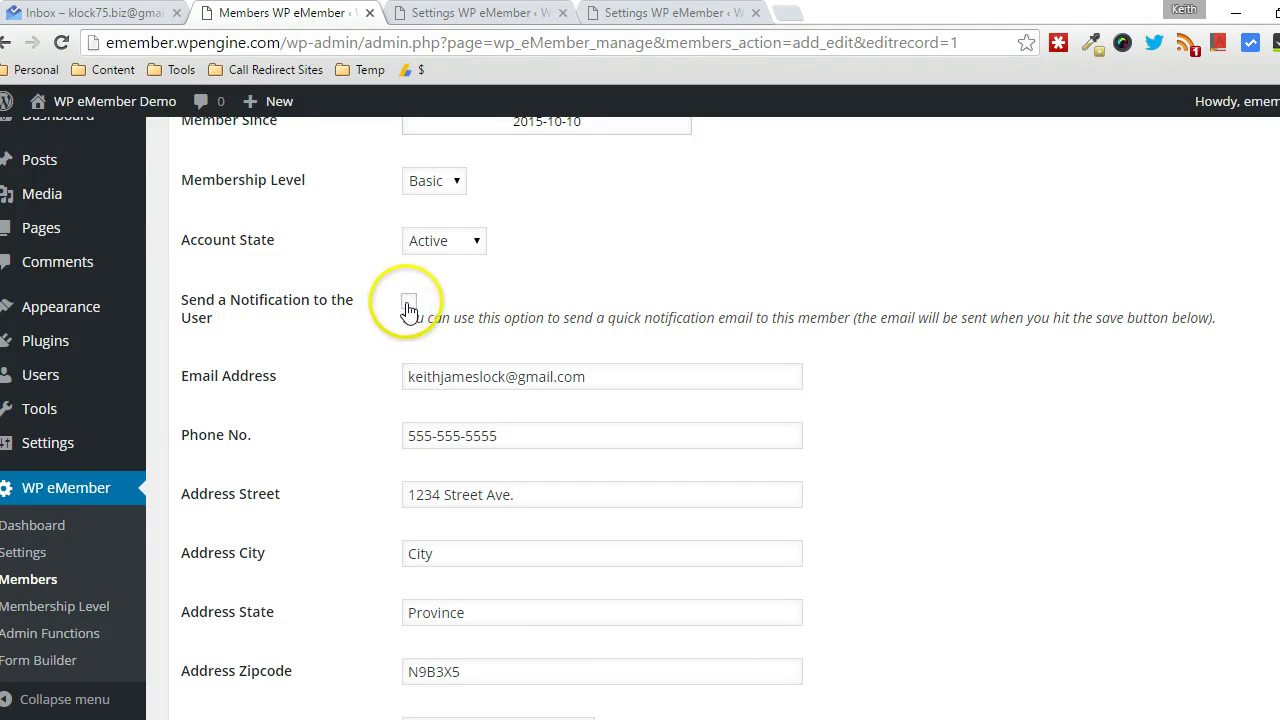
pyautogui.click(408, 310)
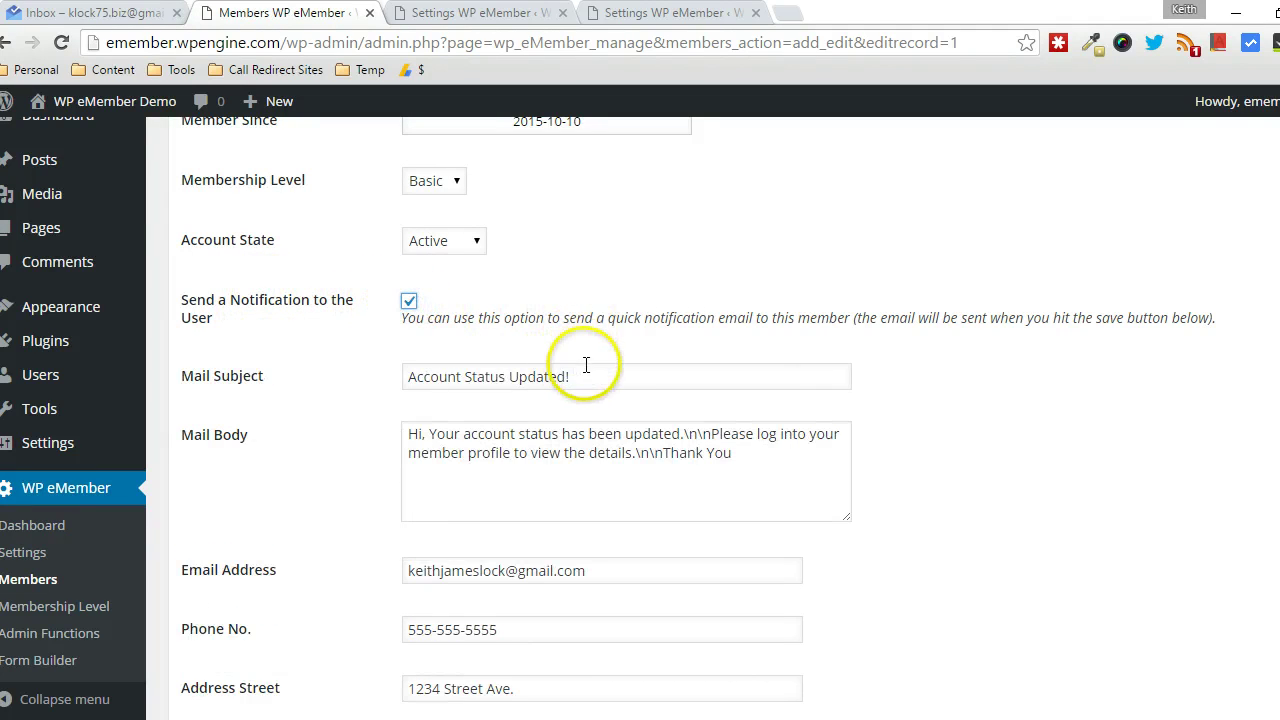
pyautogui.scroll(-1, 598, 373)
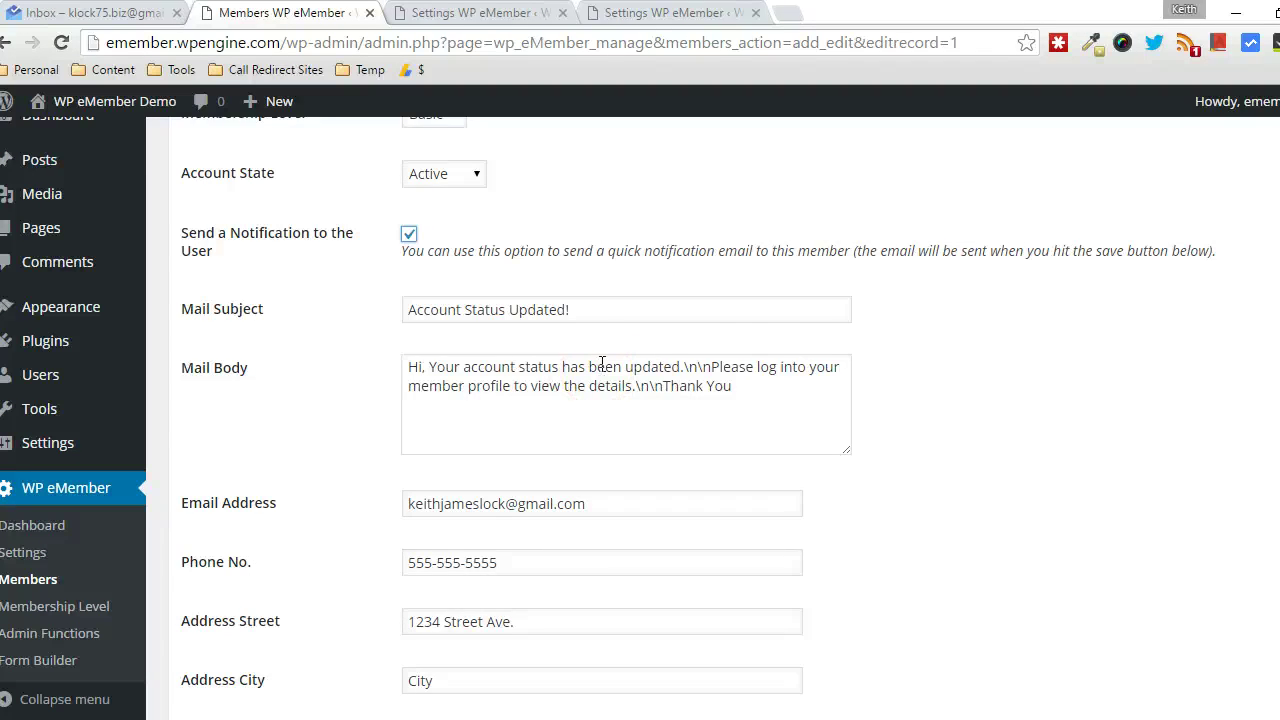
pyautogui.scroll(-1, 602, 364)
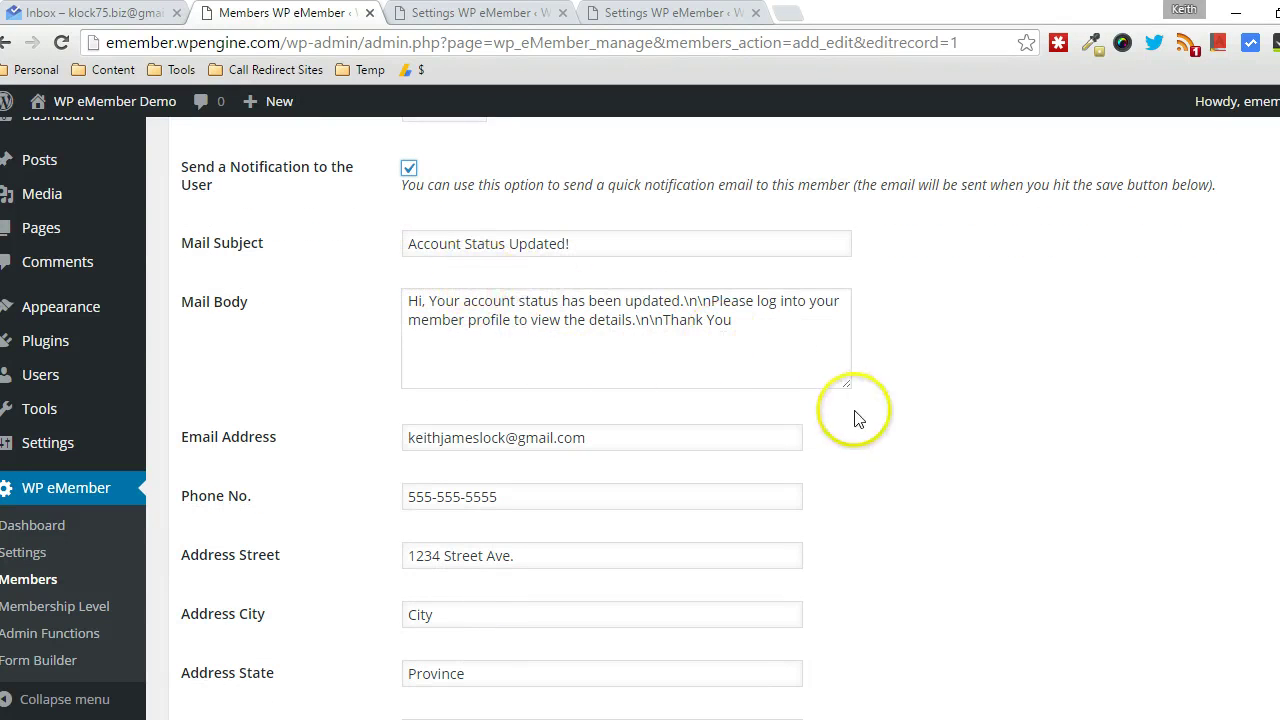
pyautogui.click(690, 301)
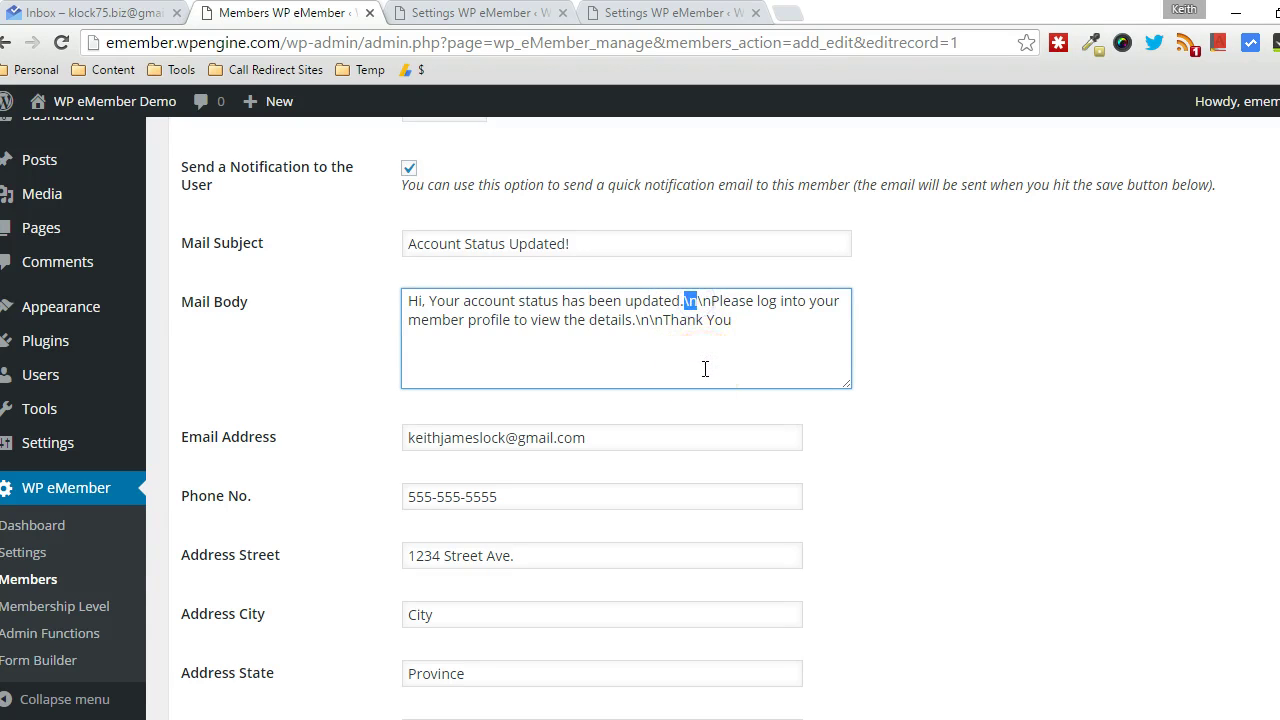
pyautogui.click(709, 300)
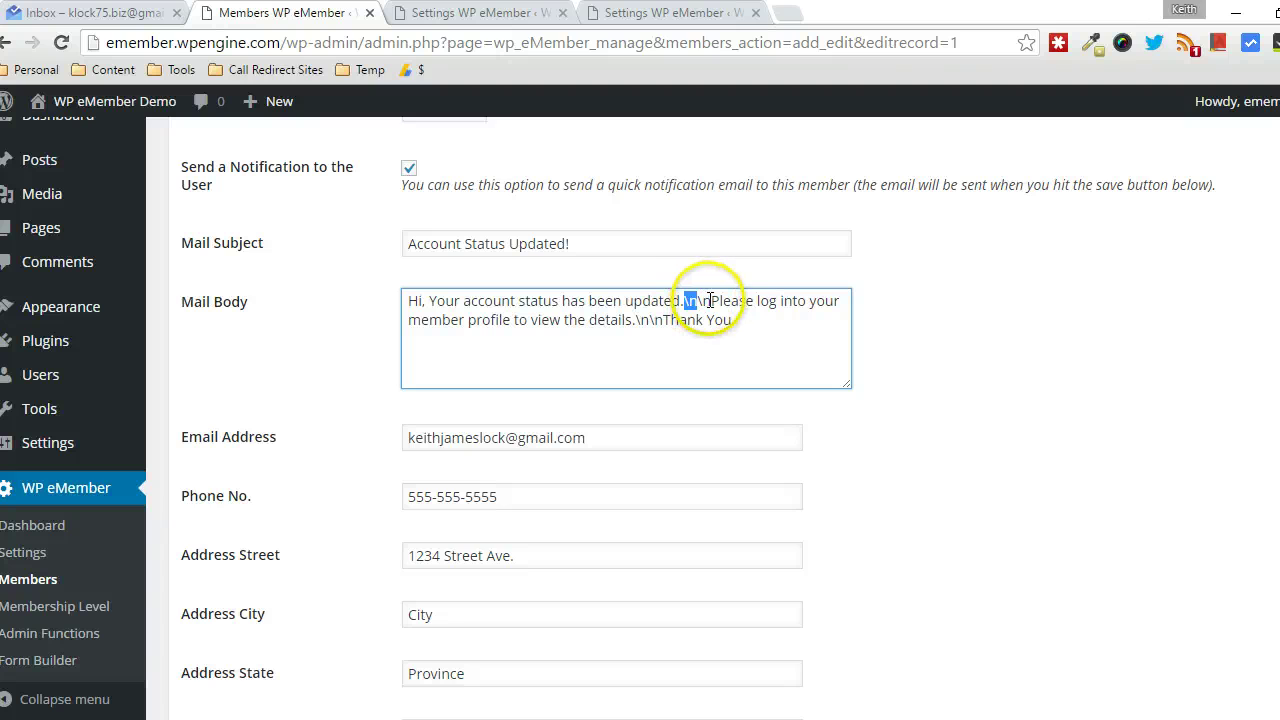
pyautogui.scroll(-6, 1006, 349)
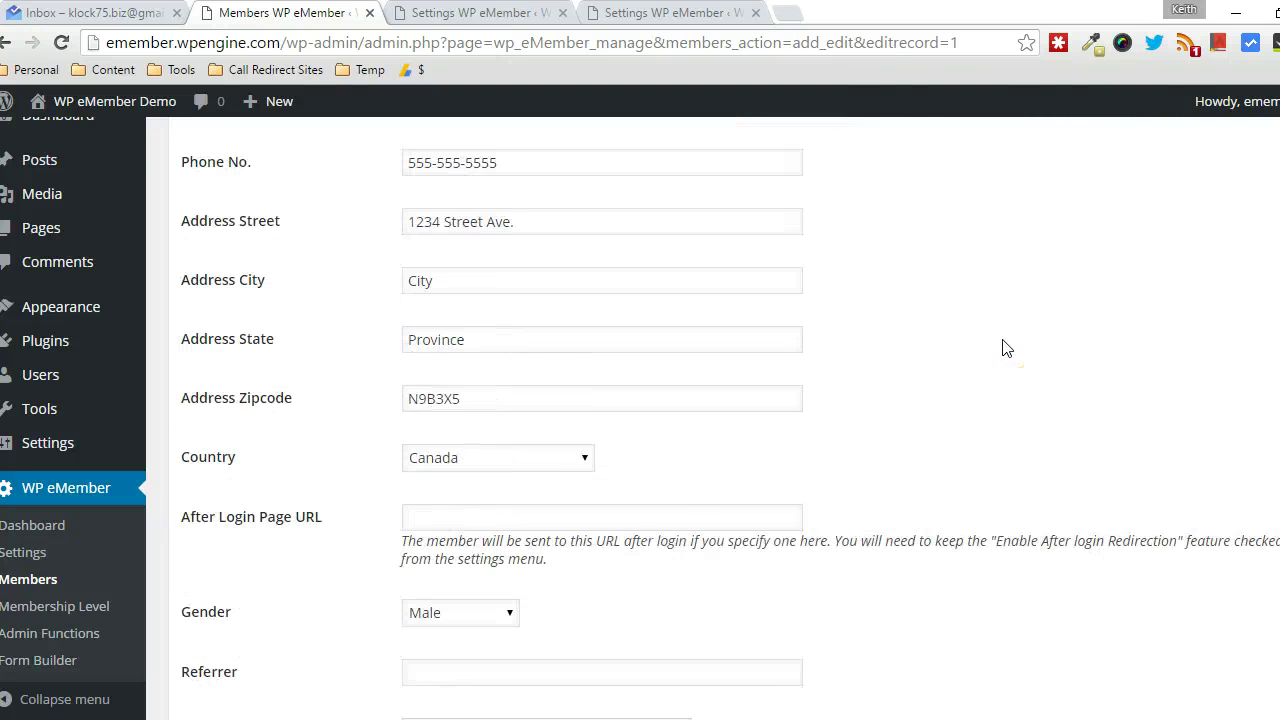
pyautogui.scroll(-3, 1006, 349)
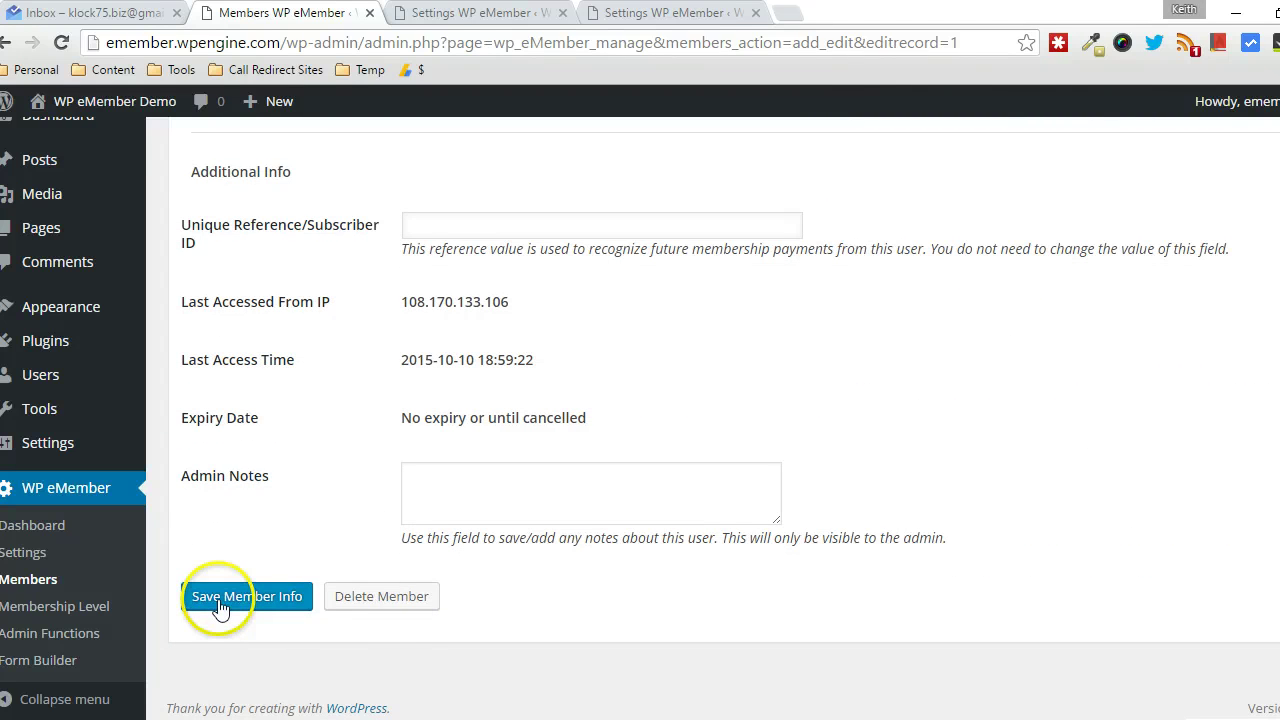
pyautogui.scroll(9, 900, 378)
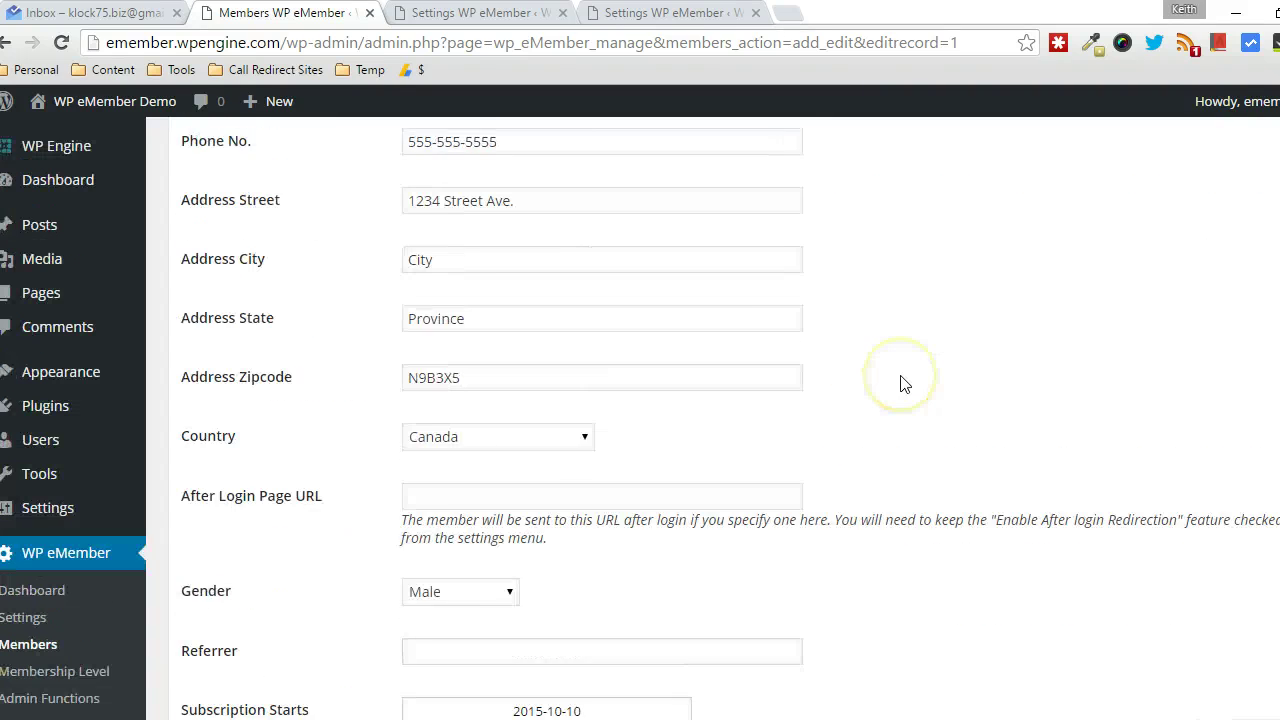
pyautogui.scroll(2, 900, 373)
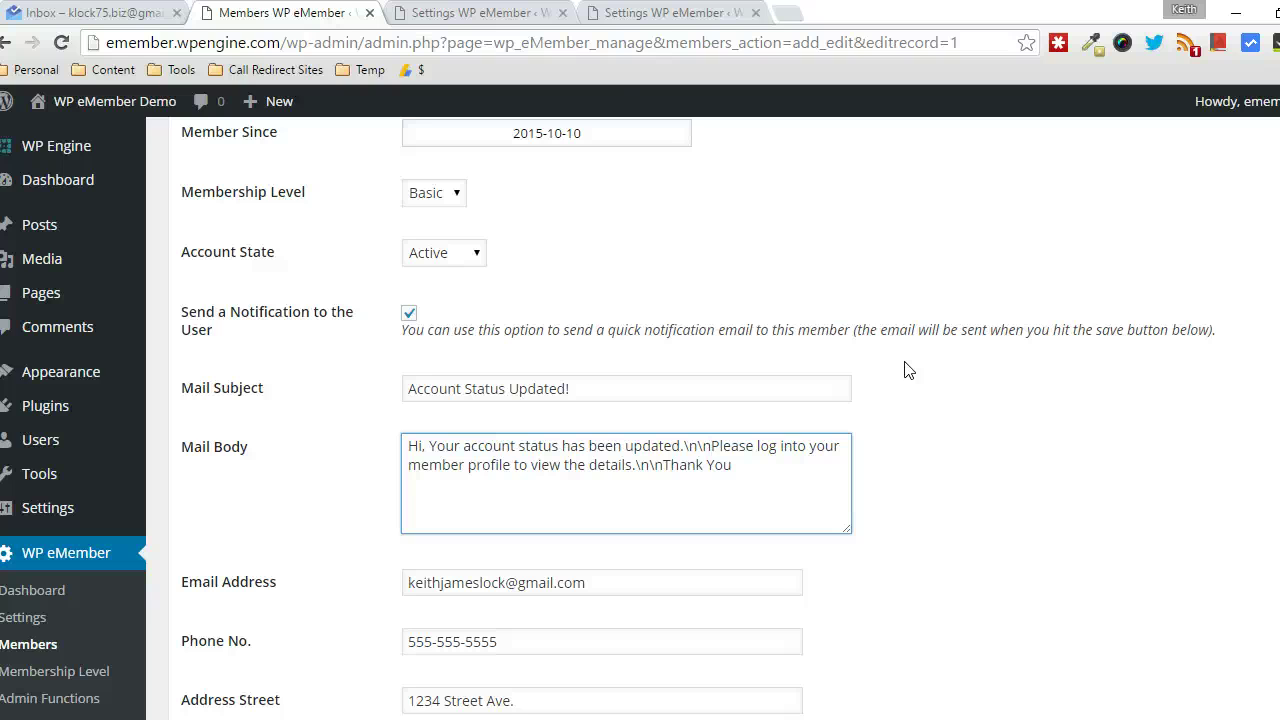
pyautogui.click(668, 13)
pyautogui.scroll(-1, 1000, 500)
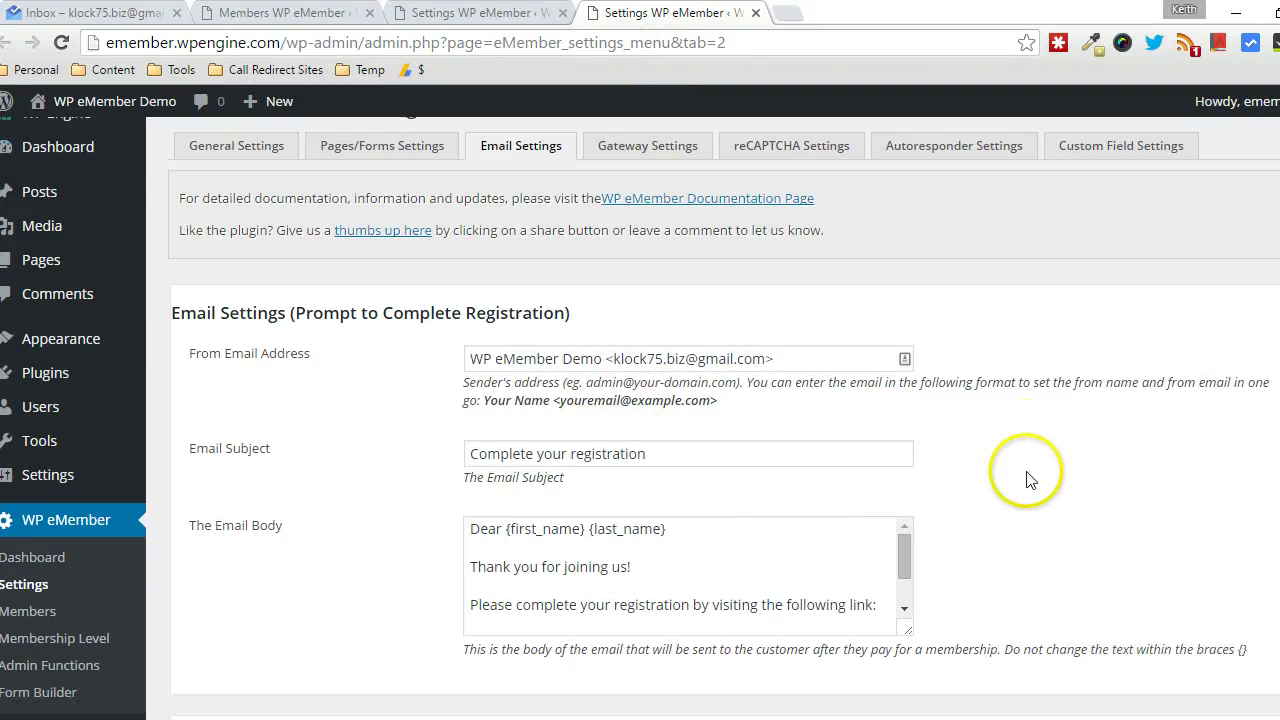
pyautogui.scroll(-2, 1030, 480)
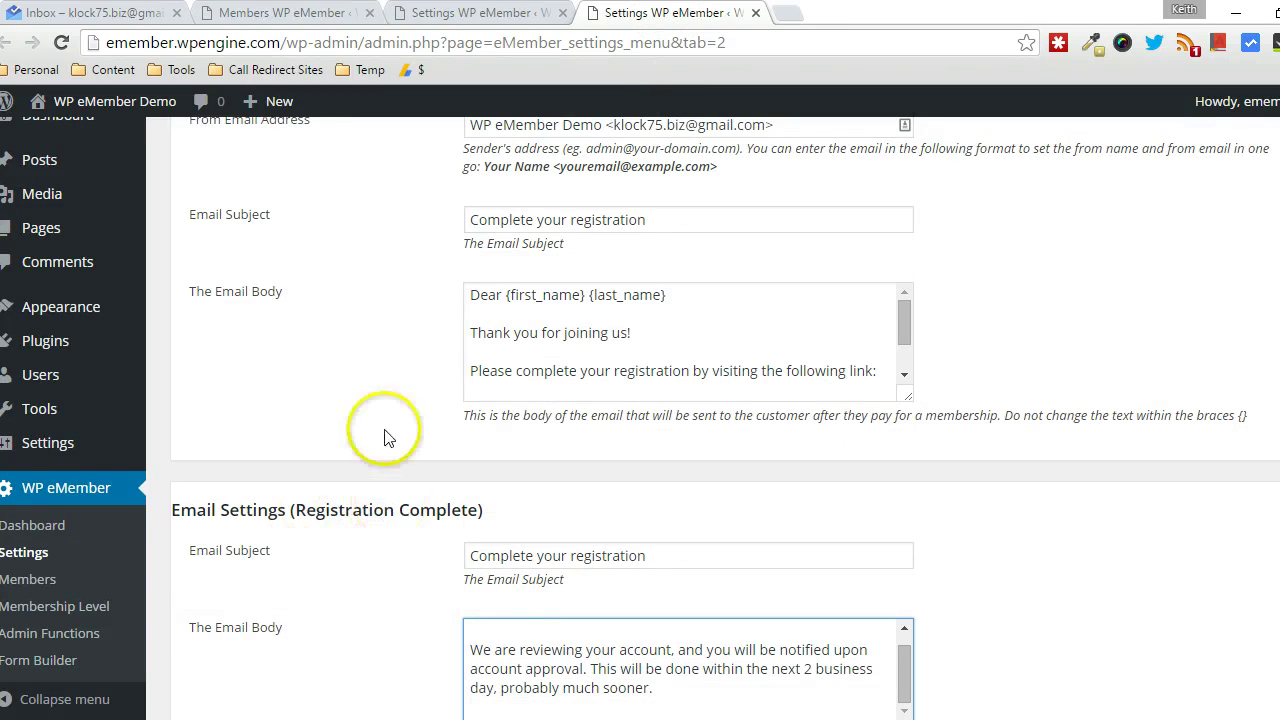
pyautogui.click(282, 13)
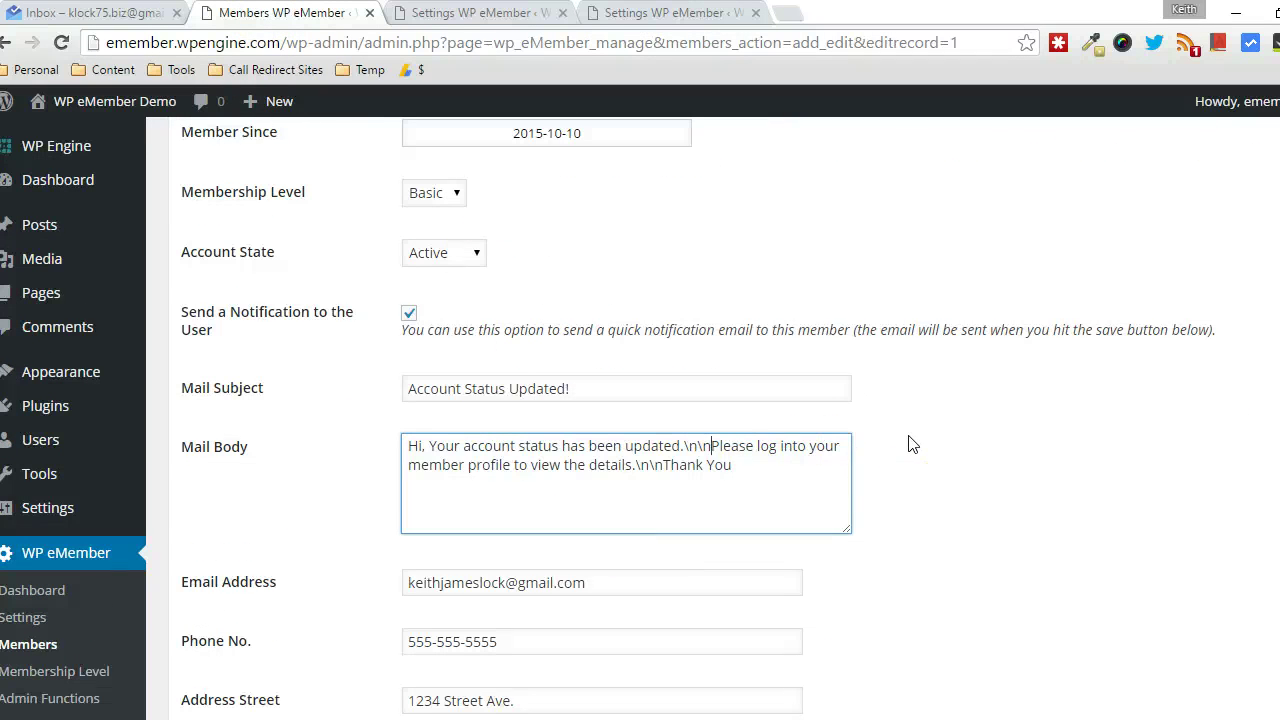